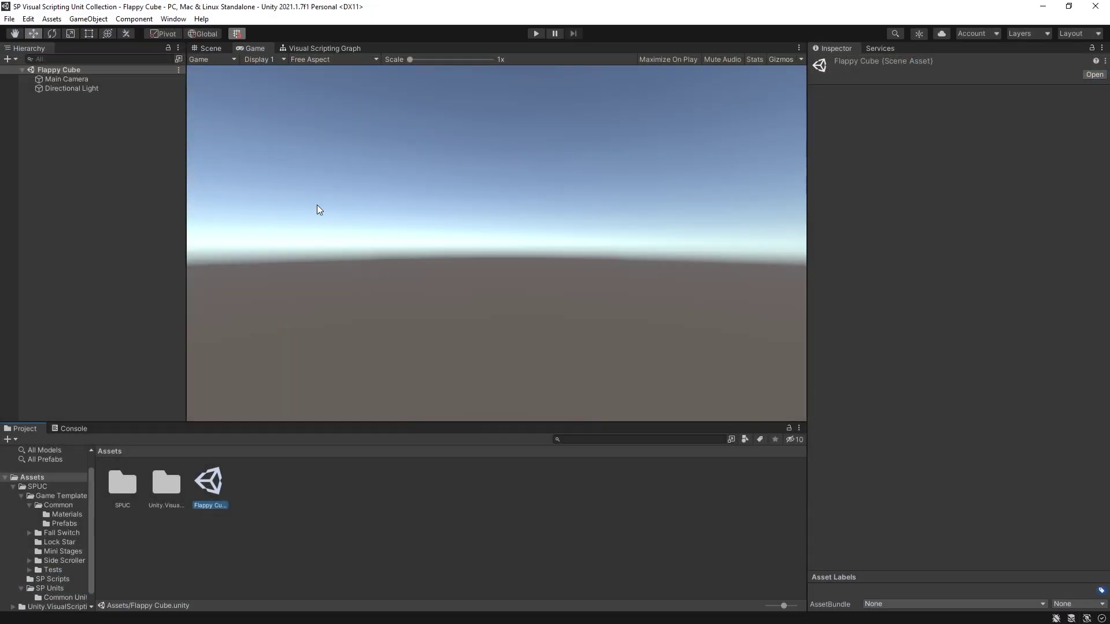
Set the Main Camera's Clear Flags to Solid Color and its background to black (000000)
{"action": "left_click", "coordinate": [74, 78]}
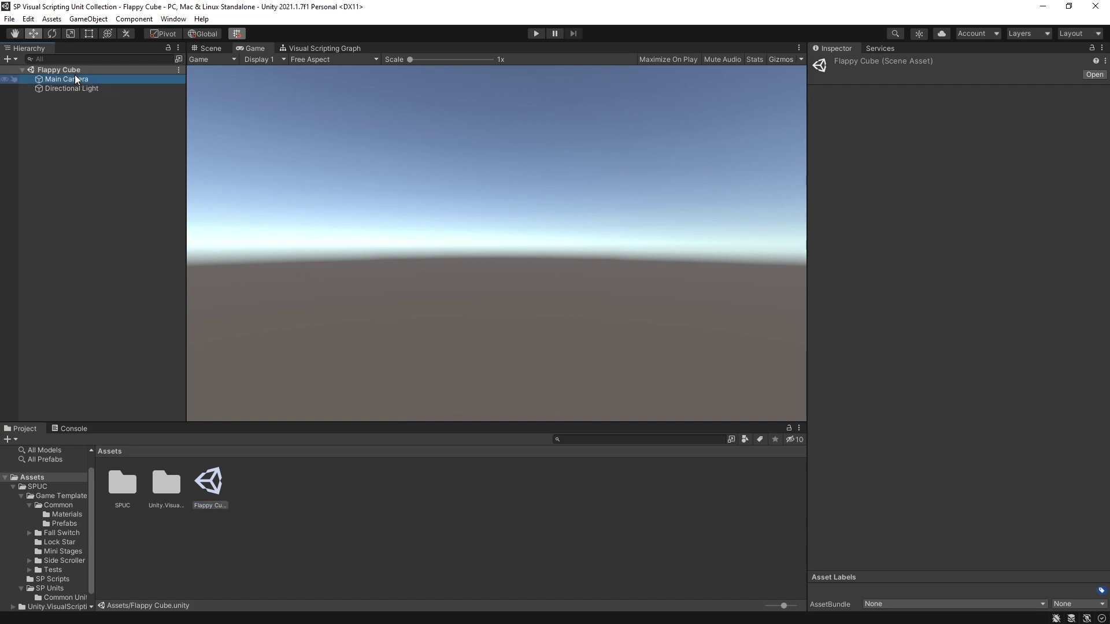
{"action": "left_click", "coordinate": [1007, 161]}
{"action": "left_click", "coordinate": [976, 186]}
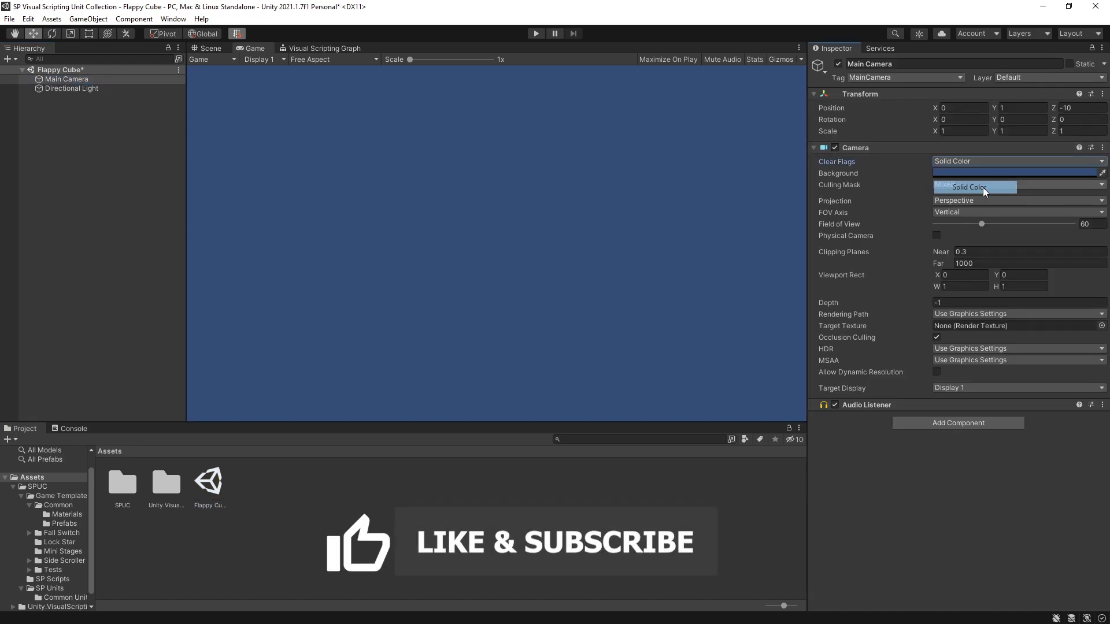
{"action": "left_click", "coordinate": [975, 172]}
{"action": "left_click_drag", "start_coordinate": [1025, 254], "coordinate": [975, 336]}
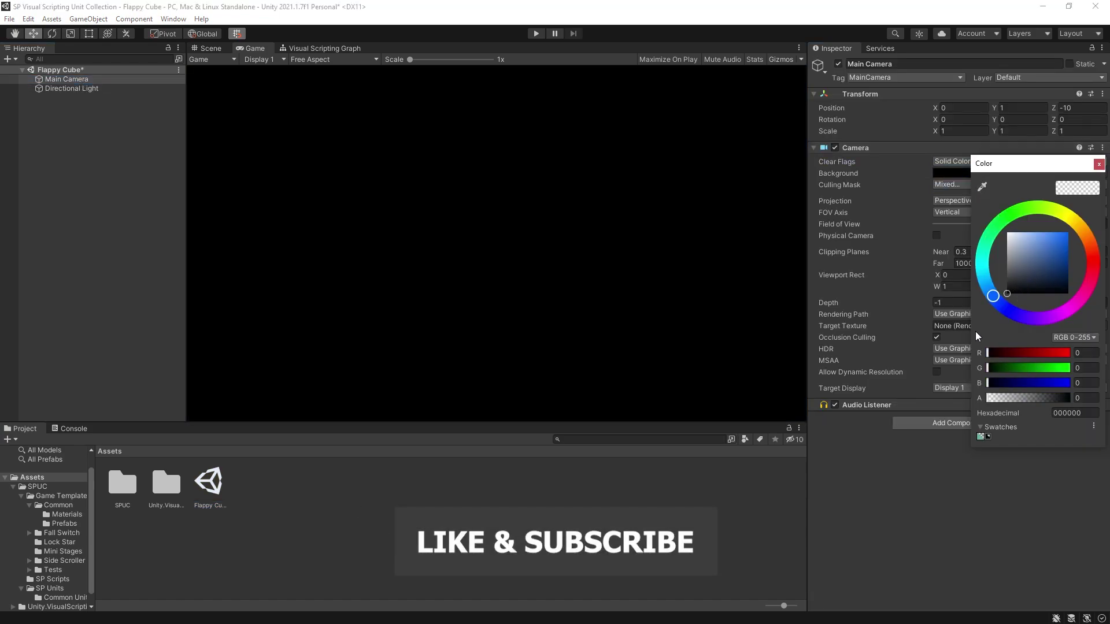
{"action": "left_click", "coordinate": [137, 346]}
Create a 3D Cube in the scene and reset its transform to the origin
{"action": "right_click", "coordinate": [57, 137]}
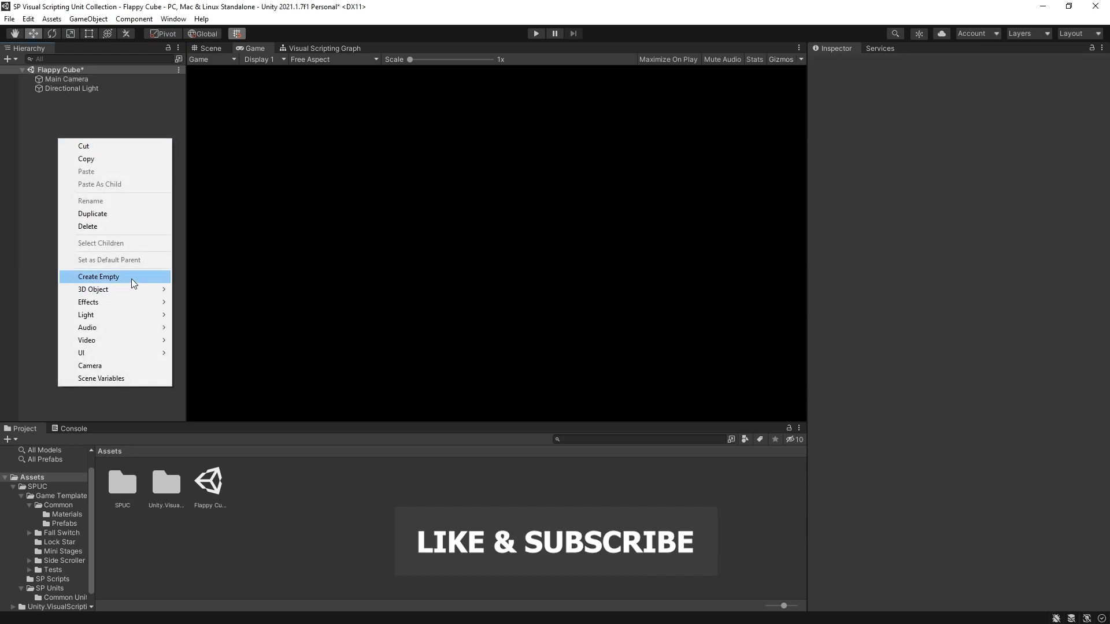
{"action": "mouse_move", "coordinate": [141, 289]}
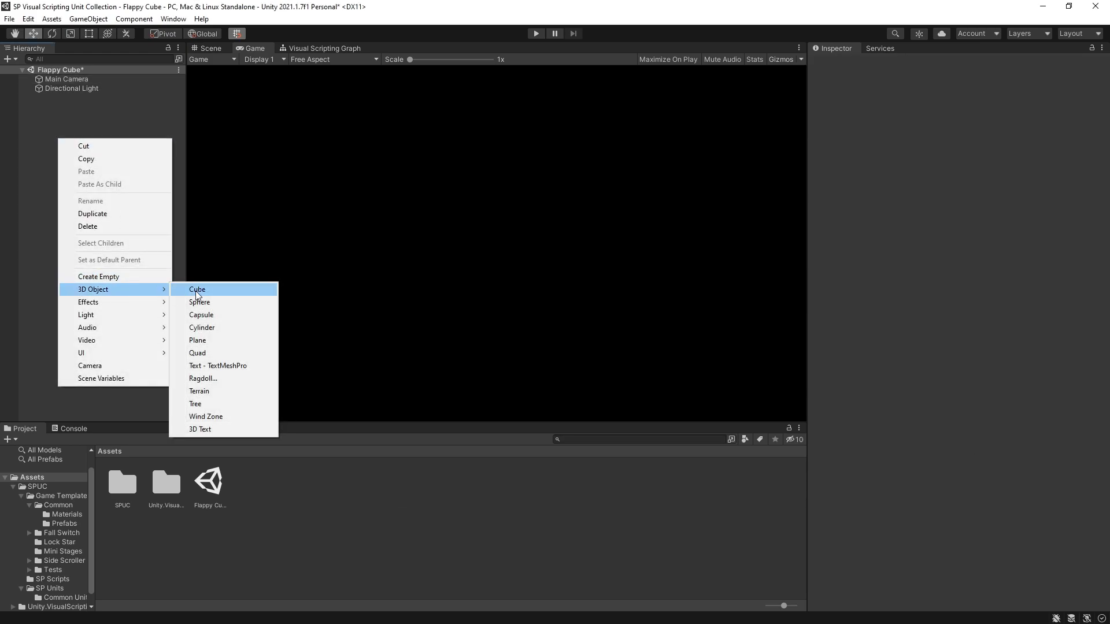
{"action": "left_click", "coordinate": [197, 289]}
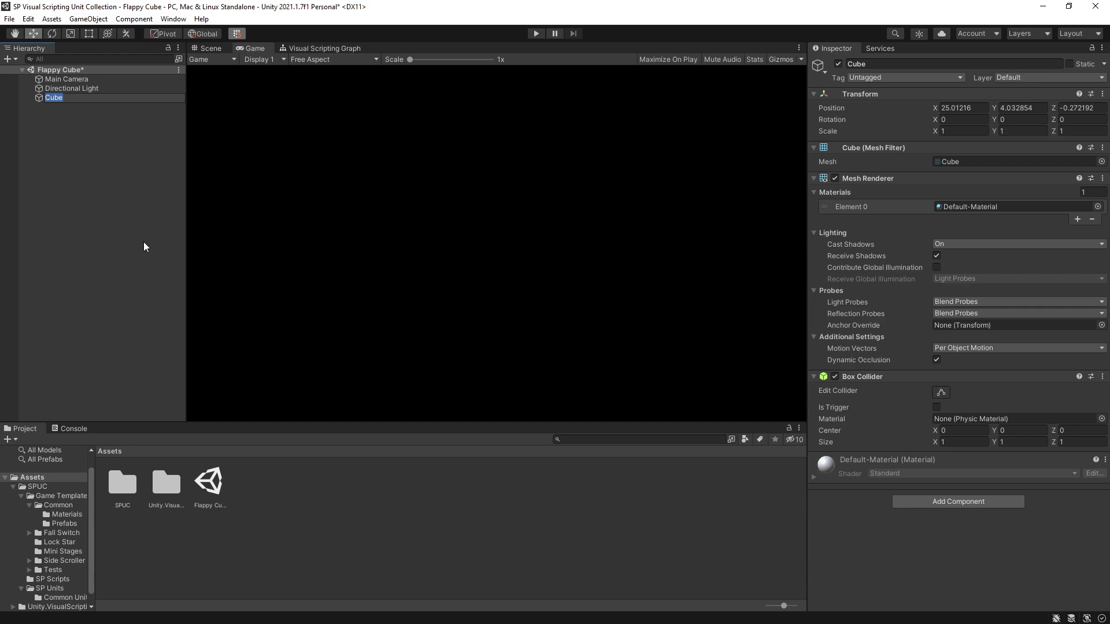
{"action": "key", "text": "Return"}
{"action": "left_click", "coordinate": [216, 51]}
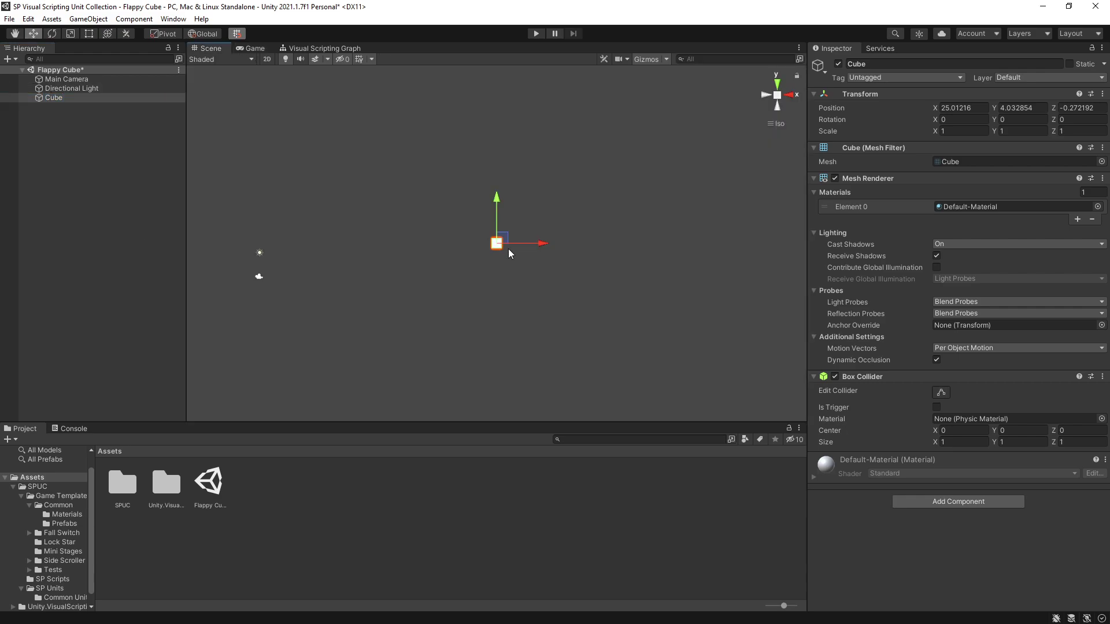
{"action": "left_click", "coordinate": [1102, 94]}
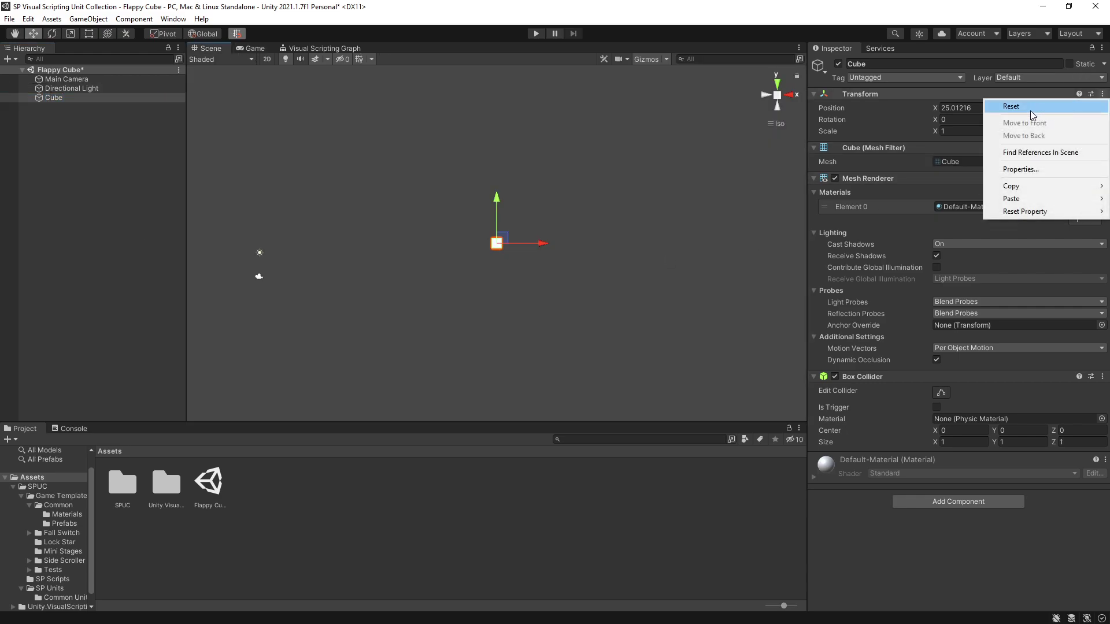
{"action": "left_click", "coordinate": [1032, 107]}
{"action": "key", "text": "f"}
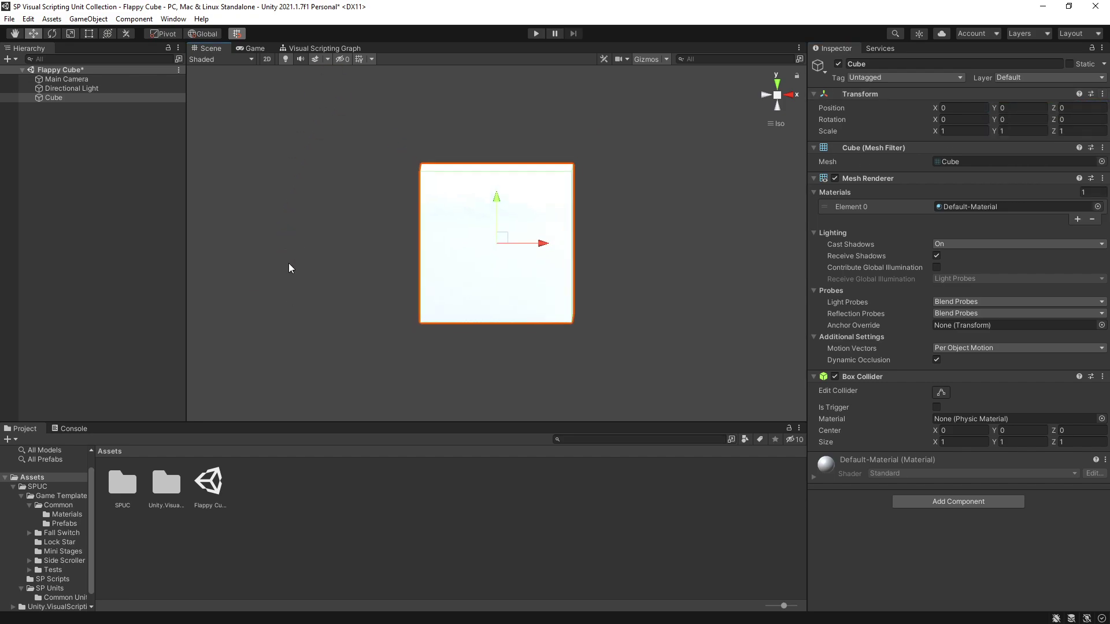
Add a Rigidbody to the cube with Z position and X and Y rotation frozen, and Interpolate set to Interpolate
{"action": "left_click", "coordinate": [944, 501]}
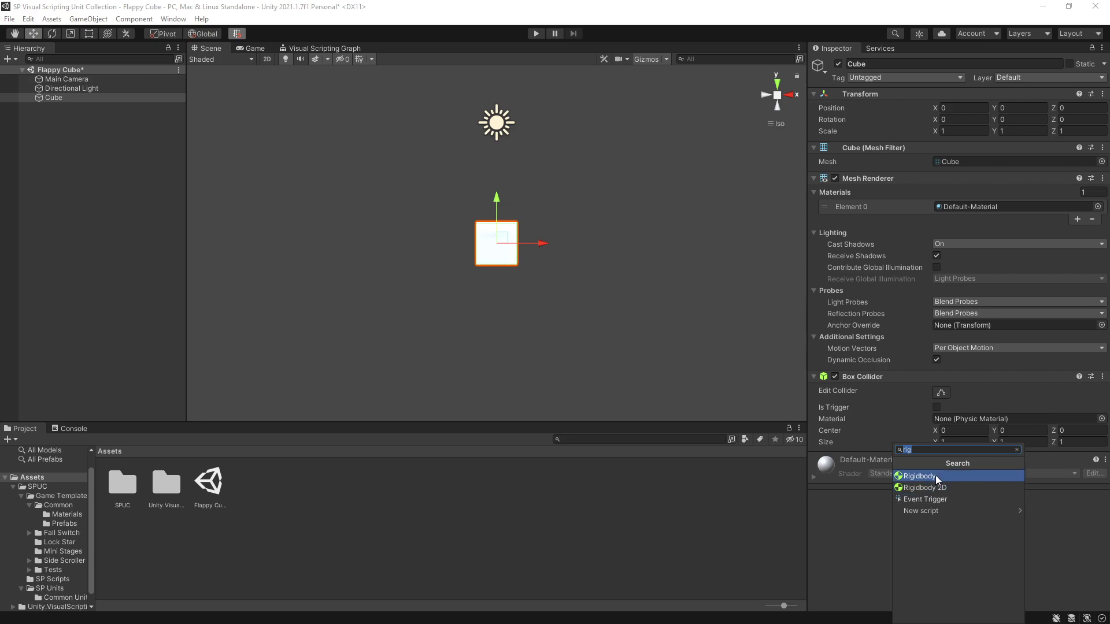
{"action": "left_click", "coordinate": [935, 475]}
{"action": "scroll", "coordinate": [942, 530], "scroll_direction": "down", "scroll_amount": 2}
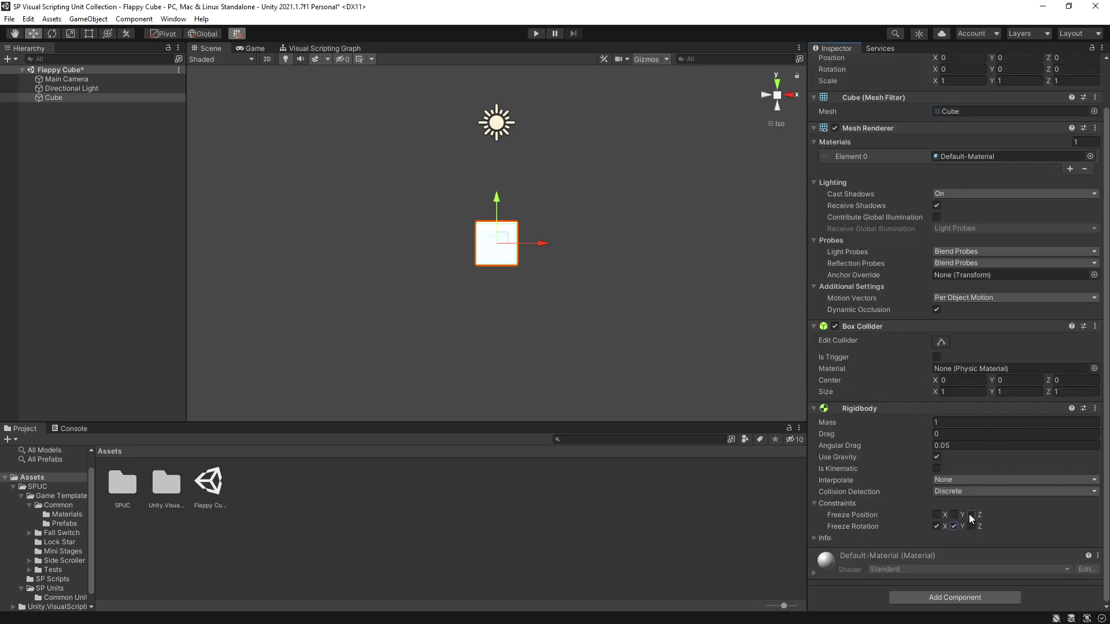
{"action": "left_click", "coordinate": [966, 481]}
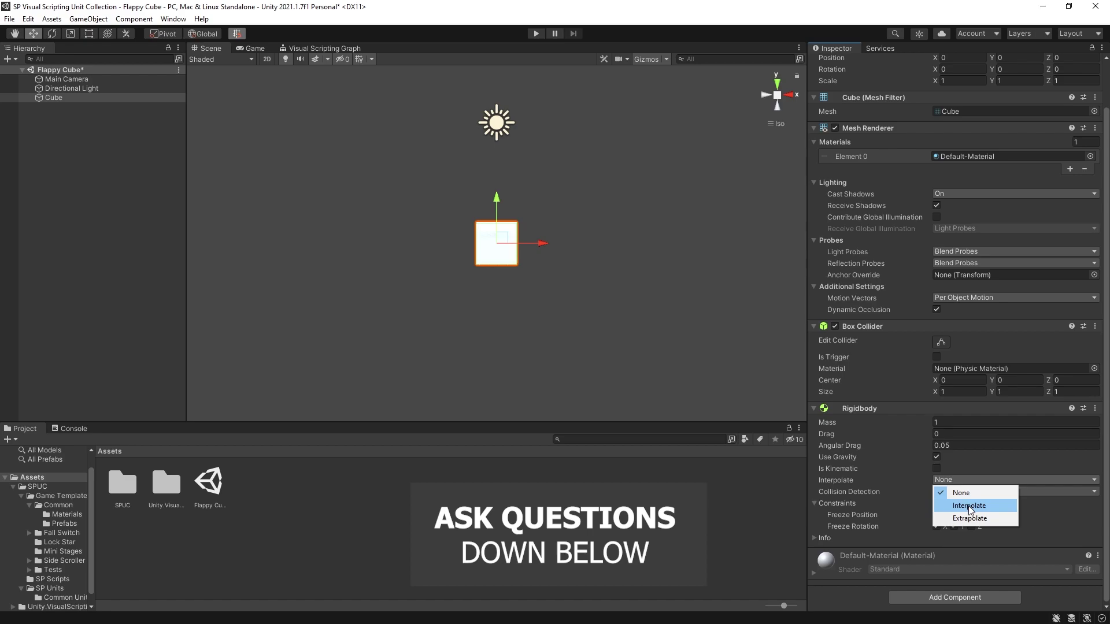
{"action": "left_click", "coordinate": [969, 506]}
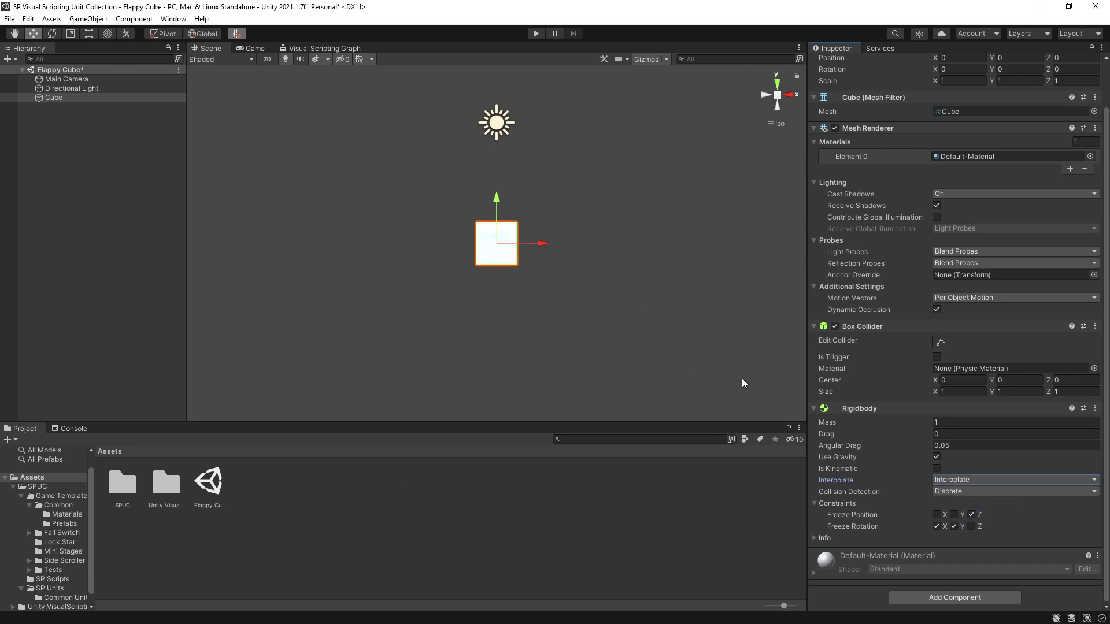
Add a Script Machine component to the cube and set its source to Embed
{"action": "left_click", "coordinate": [977, 599]}
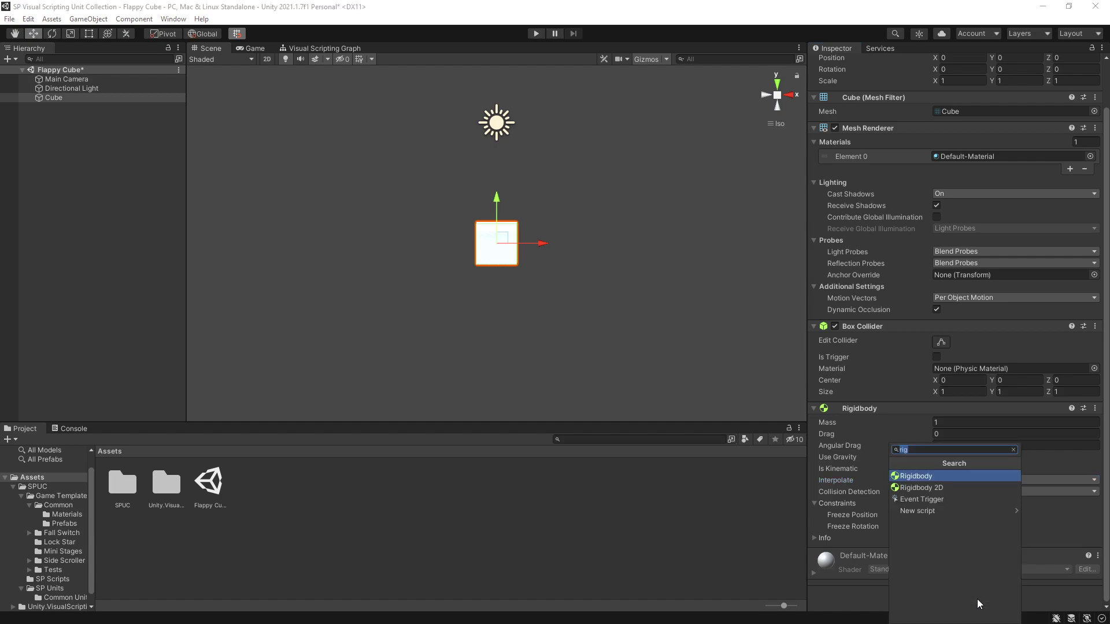
{"action": "type", "text": "s"}
{"action": "key", "text": "Down"}
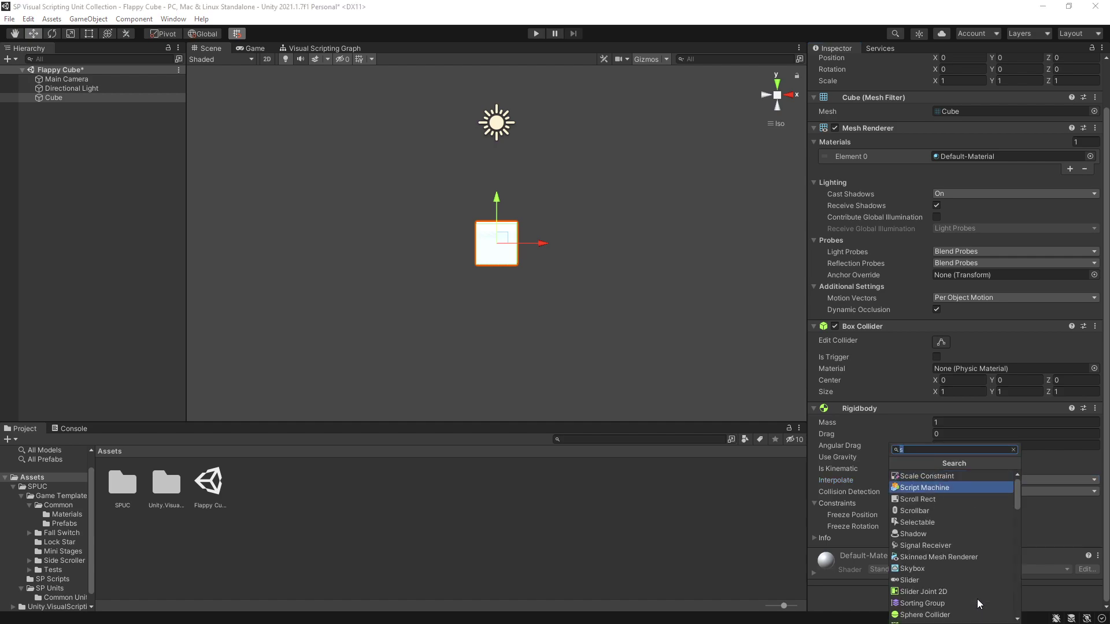
{"action": "key", "text": "Return"}
{"action": "scroll", "coordinate": [955, 458], "scroll_direction": "down", "scroll_amount": 3}
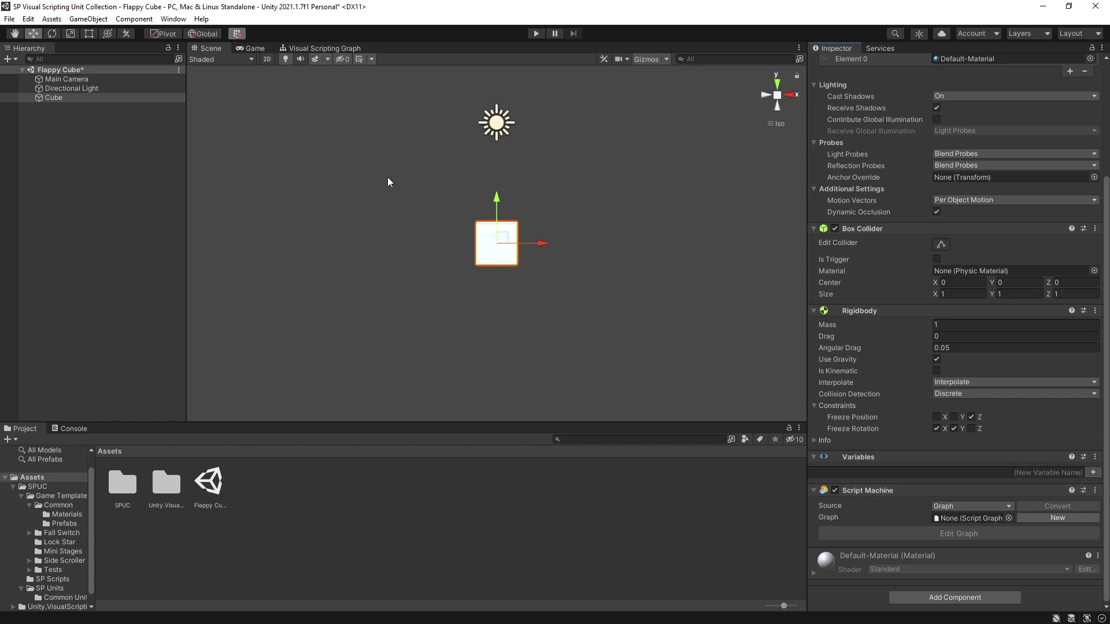
{"action": "left_click", "coordinate": [970, 507]}
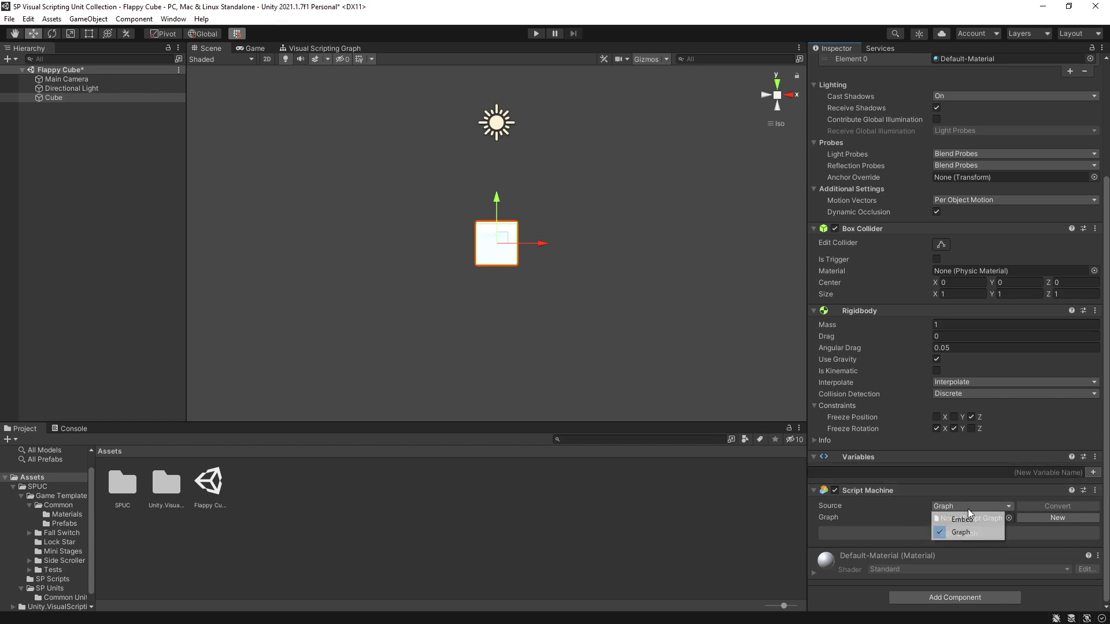
{"action": "left_click", "coordinate": [948, 529]}
Open the cube's embedded script graph and delete the default Start and Update events
{"action": "left_click", "coordinate": [958, 554]}
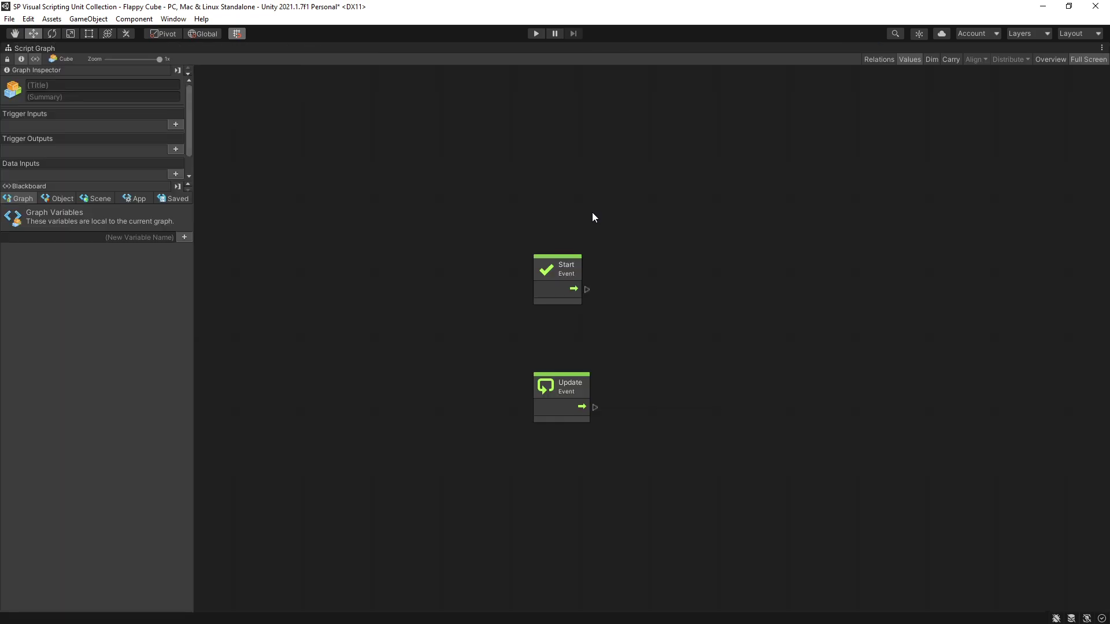
{"action": "left_click_drag", "start_coordinate": [476, 202], "coordinate": [675, 446]}
{"action": "key", "text": "Delete"}
Add a Move super unit to the empty graph with its Speed set to 4, 0, 0
{"action": "right_click", "coordinate": [467, 232]}
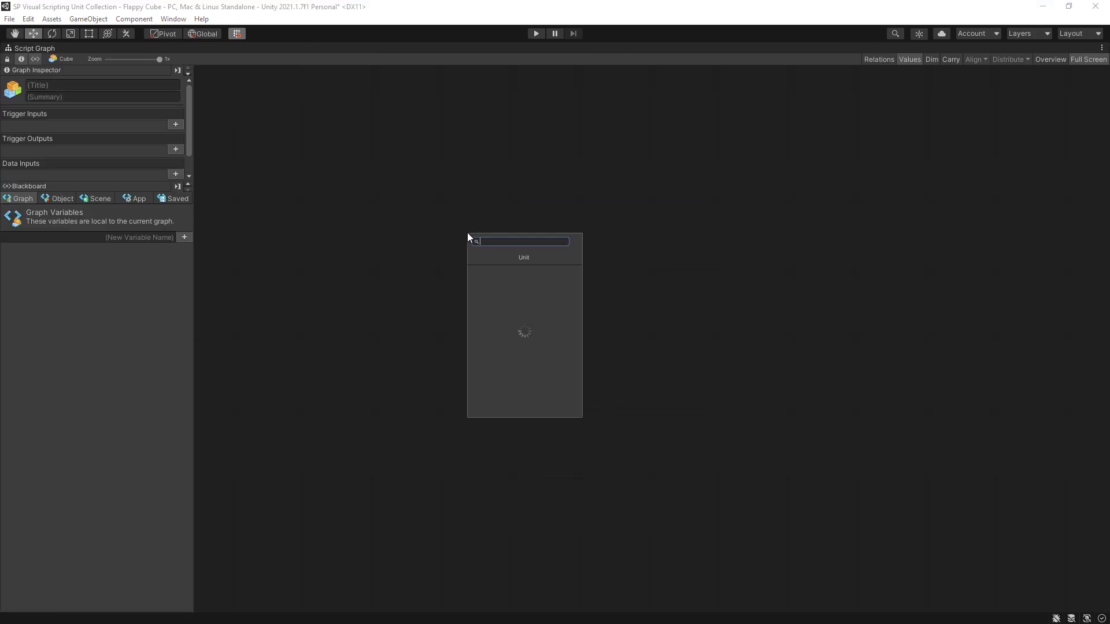
{"action": "type", "text": "move"}
{"action": "left_click", "coordinate": [573, 279]}
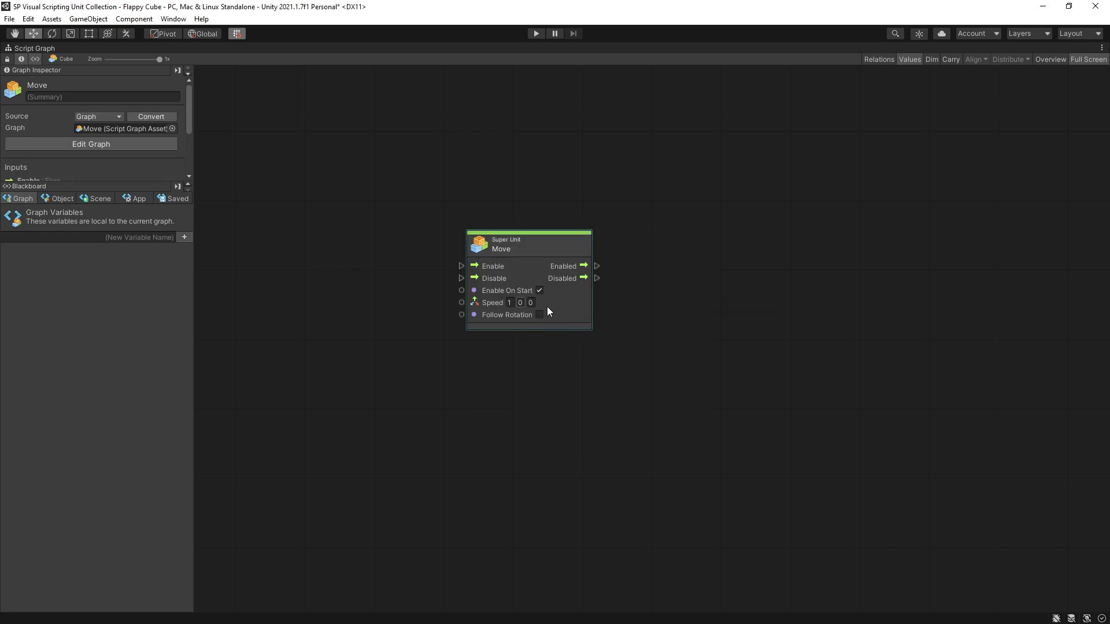
{"action": "right_click", "coordinate": [467, 380]}
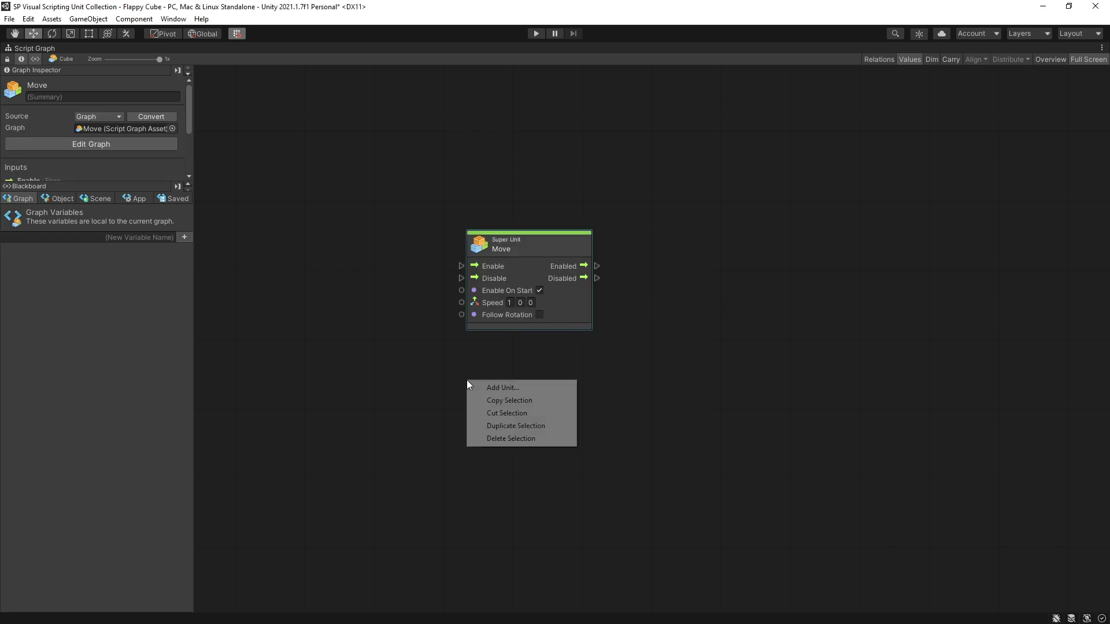
{"action": "left_click", "coordinate": [481, 382]}
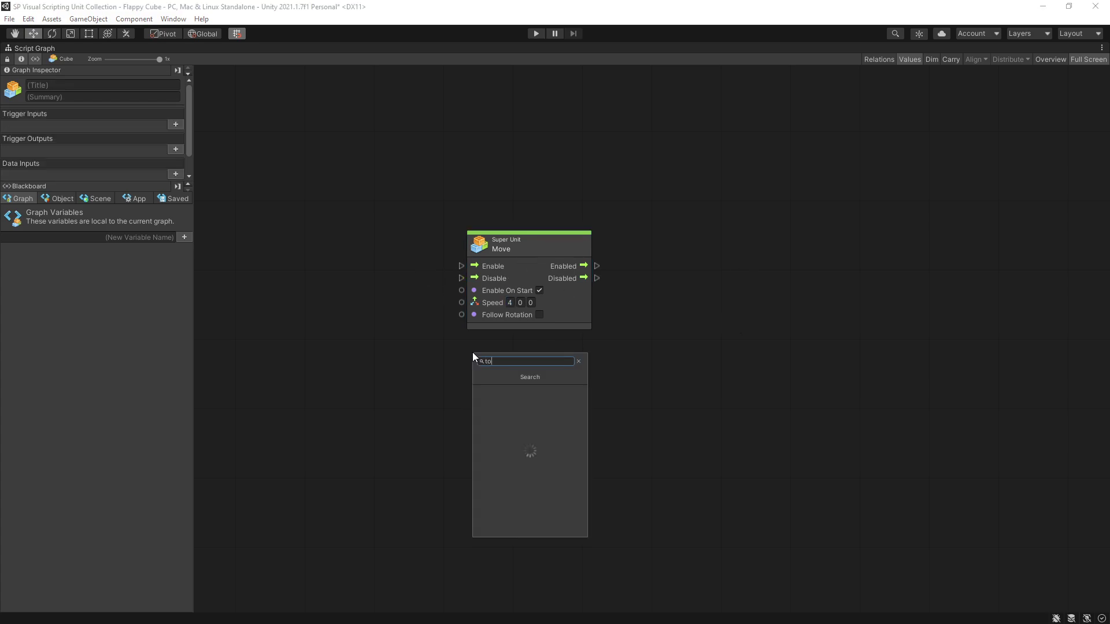
Add a Touch super unit and place it directly below the Move unit
{"action": "type", "text": "touch"}
{"action": "key", "text": "Return"}
{"action": "left_click_drag", "start_coordinate": [473, 352], "coordinate": [465, 366]}
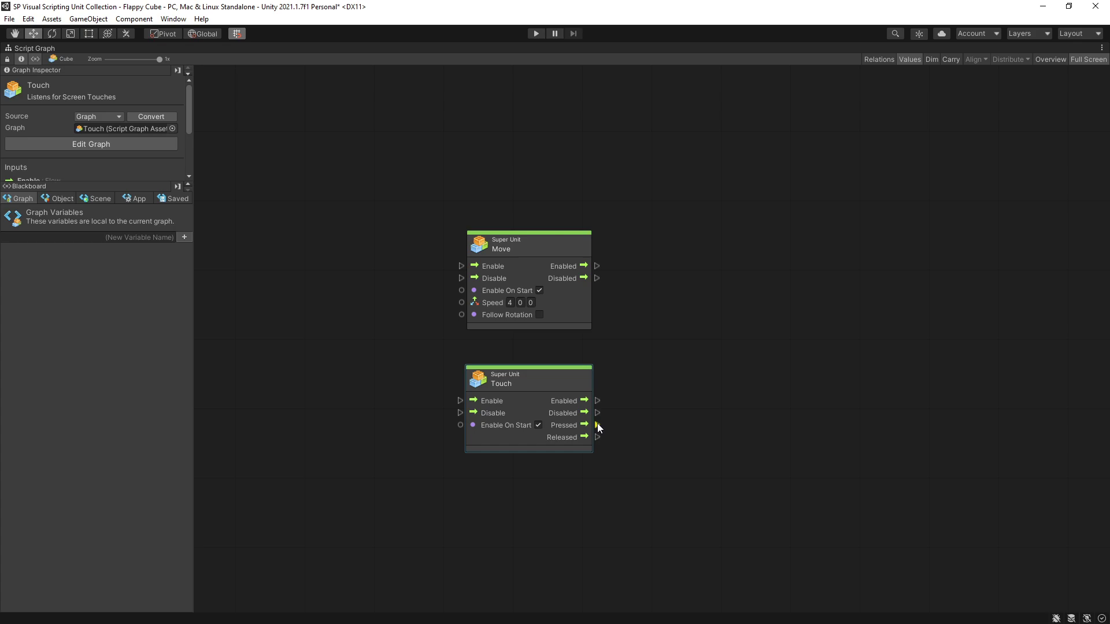
Connect Touch's Pressed output to a new Jump super unit with jump force 0, 7, 0 and a jump limit of 999999999
{"action": "left_click_drag", "start_coordinate": [597, 424], "coordinate": [715, 393]}
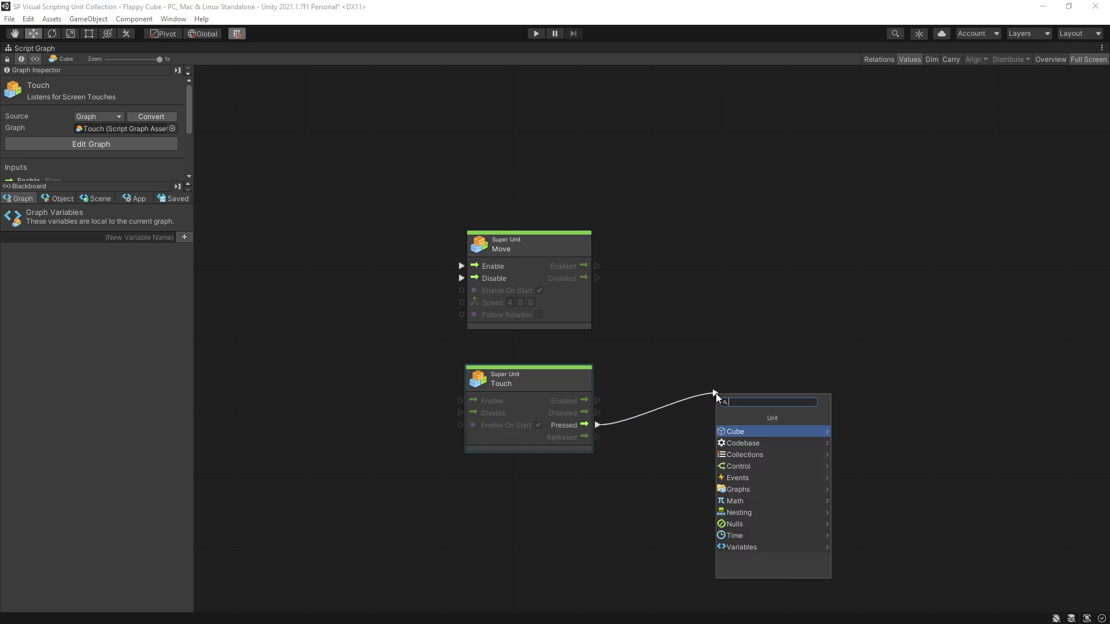
{"action": "type", "text": "jump"}
{"action": "left_click", "coordinate": [796, 429]}
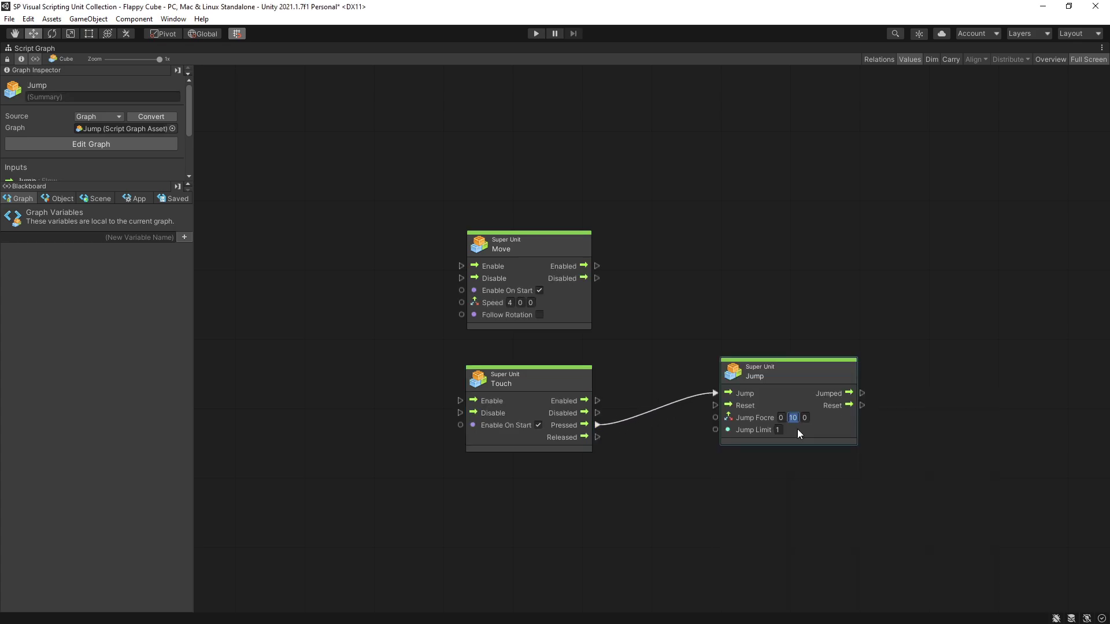
{"action": "type", "text": "7"}
{"action": "key", "text": "Tab"}
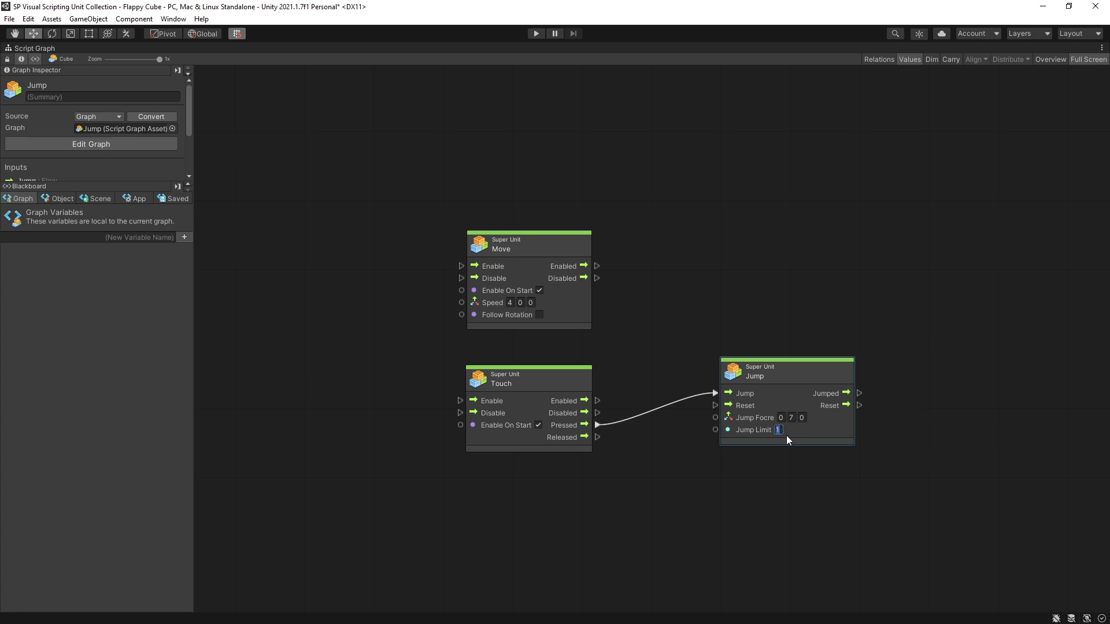
{"action": "type", "text": "999999999"}
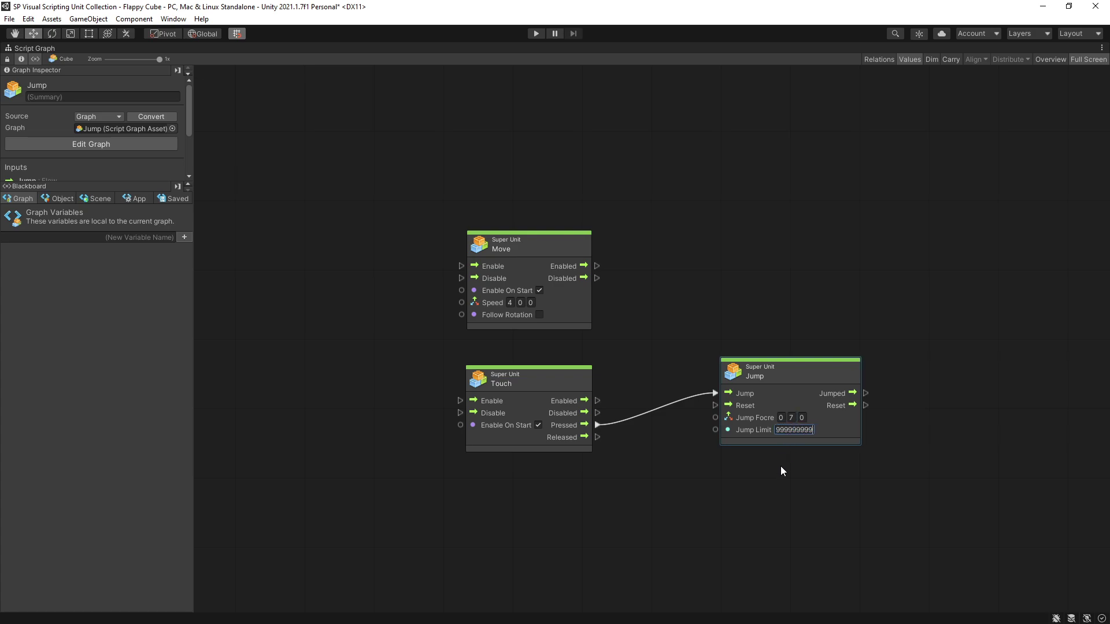
{"action": "left_click", "coordinate": [777, 480]}
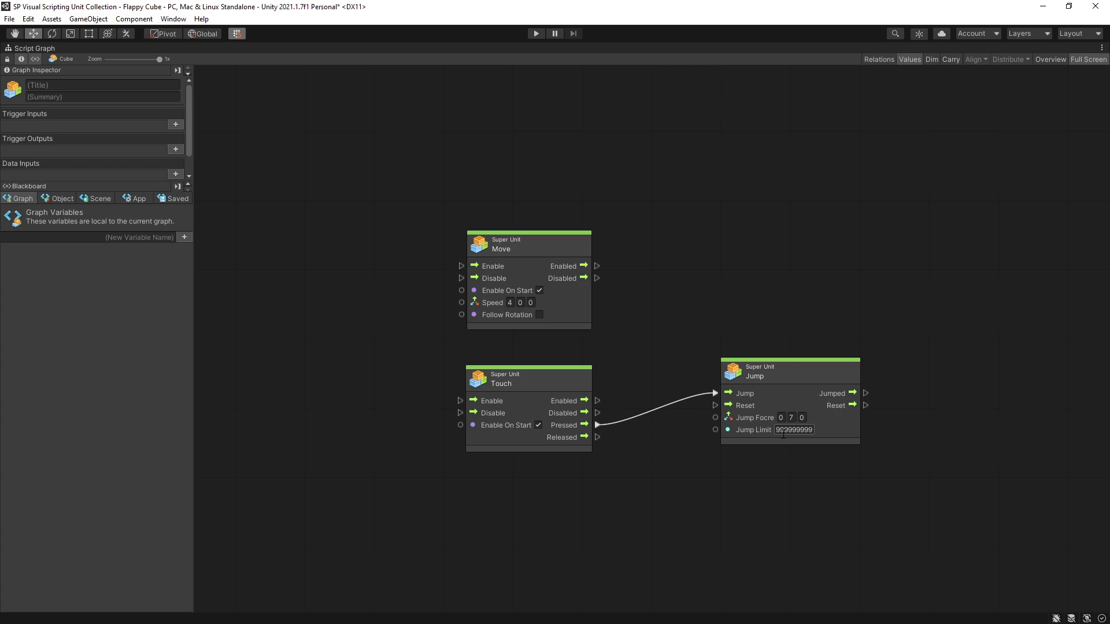
Add a Camera Follow super unit below the Touch unit with its Follow values set to 0.2, 0, 0
{"action": "right_click", "coordinate": [468, 469]}
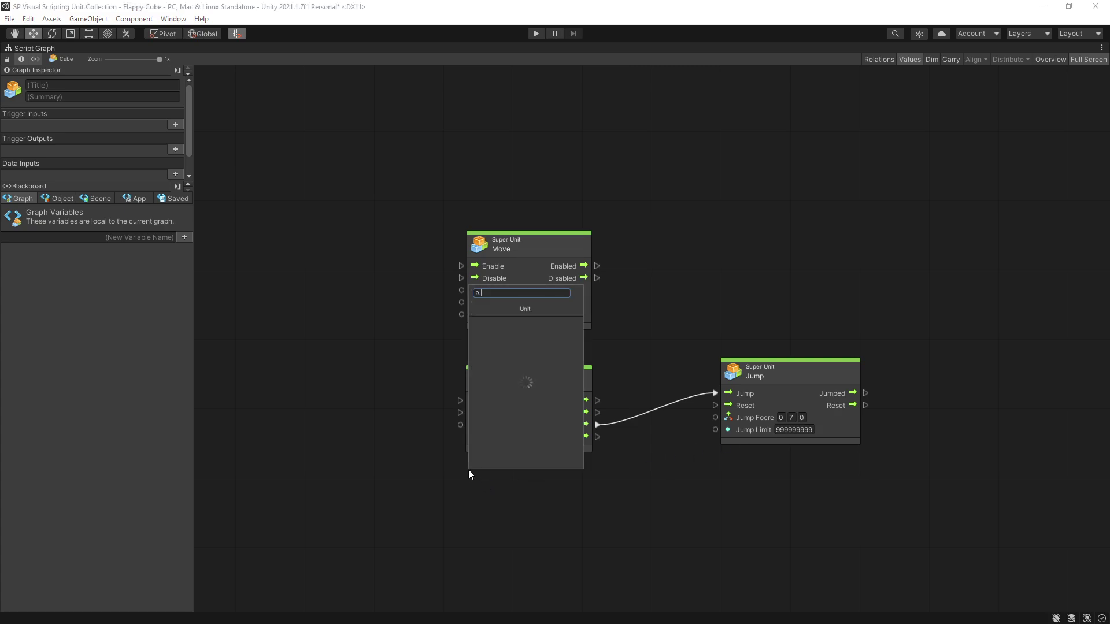
{"action": "type", "text": "cam"}
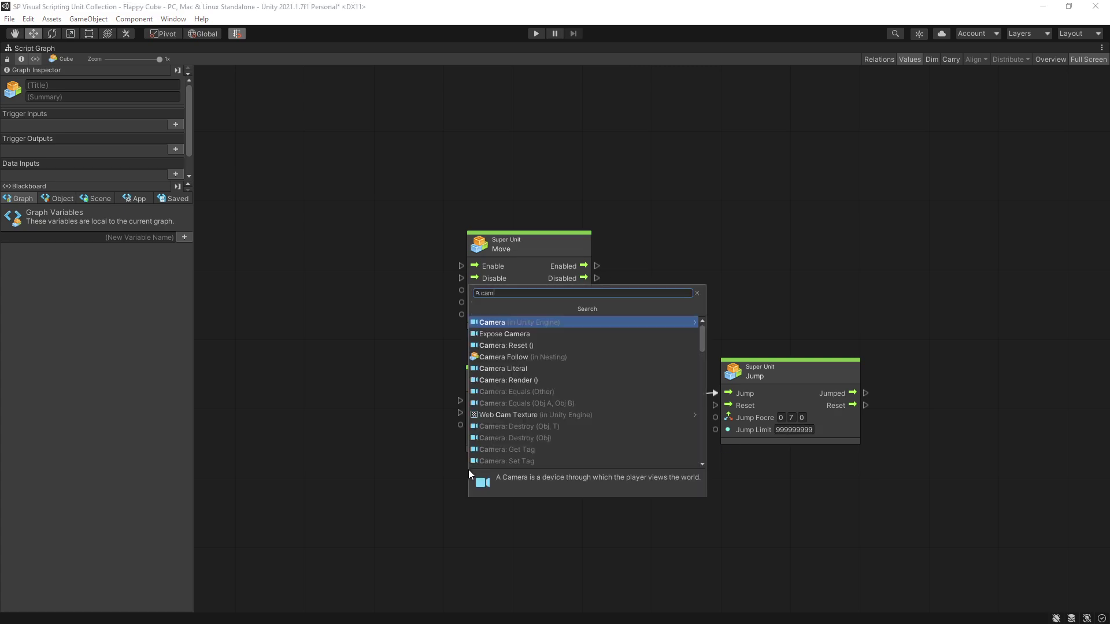
{"action": "key", "text": "Down"}
{"action": "key", "text": "Down"}
{"action": "key", "text": "Down"}
{"action": "key", "text": "Return"}
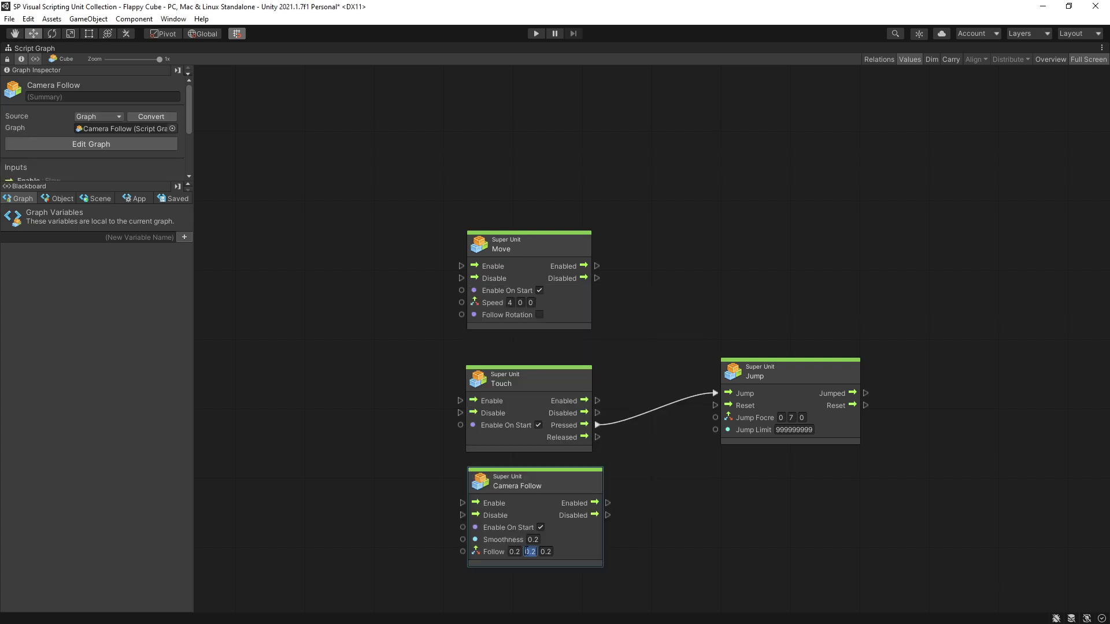
{"action": "left_click", "coordinate": [648, 516]}
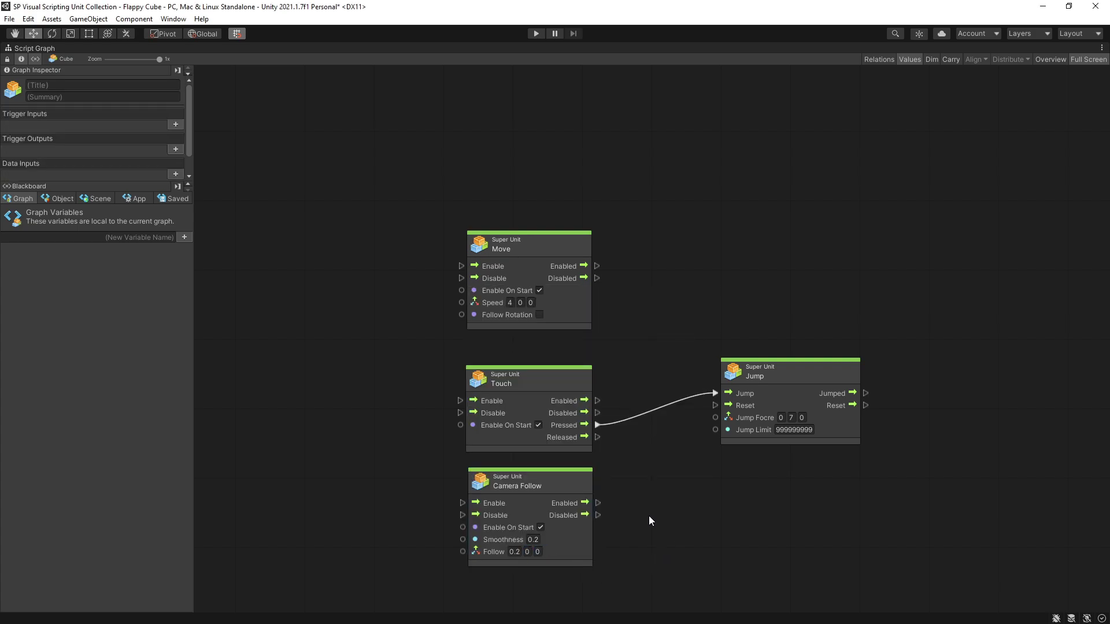
Run the game in Play mode and make the cube jump repeatedly to test the movement
{"action": "key", "text": "ctrl+p"}
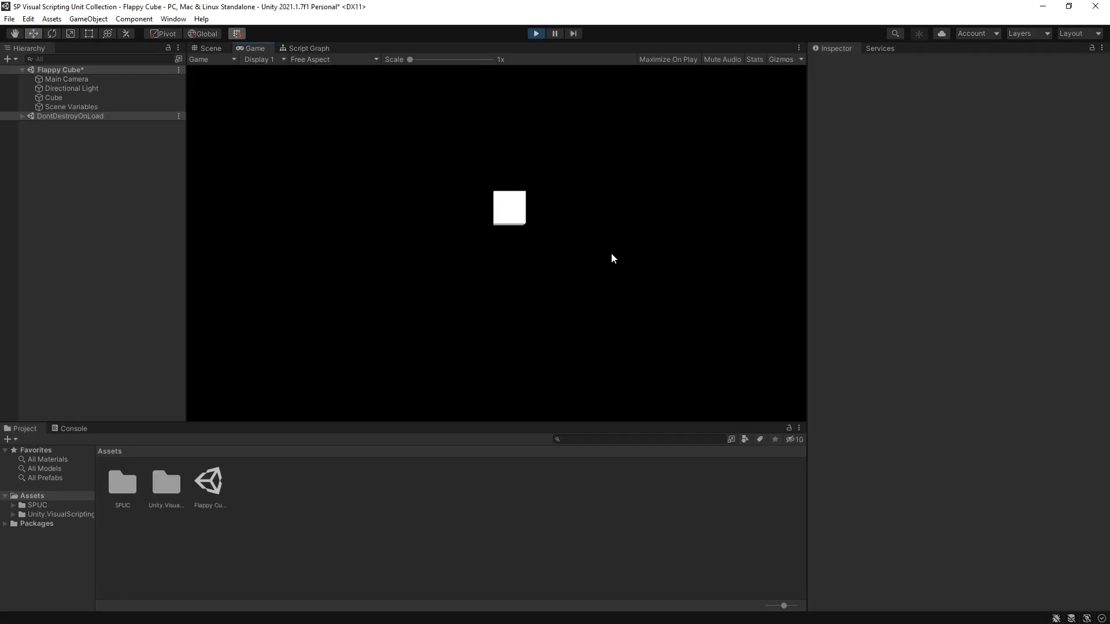
{"action": "key", "text": "space"}
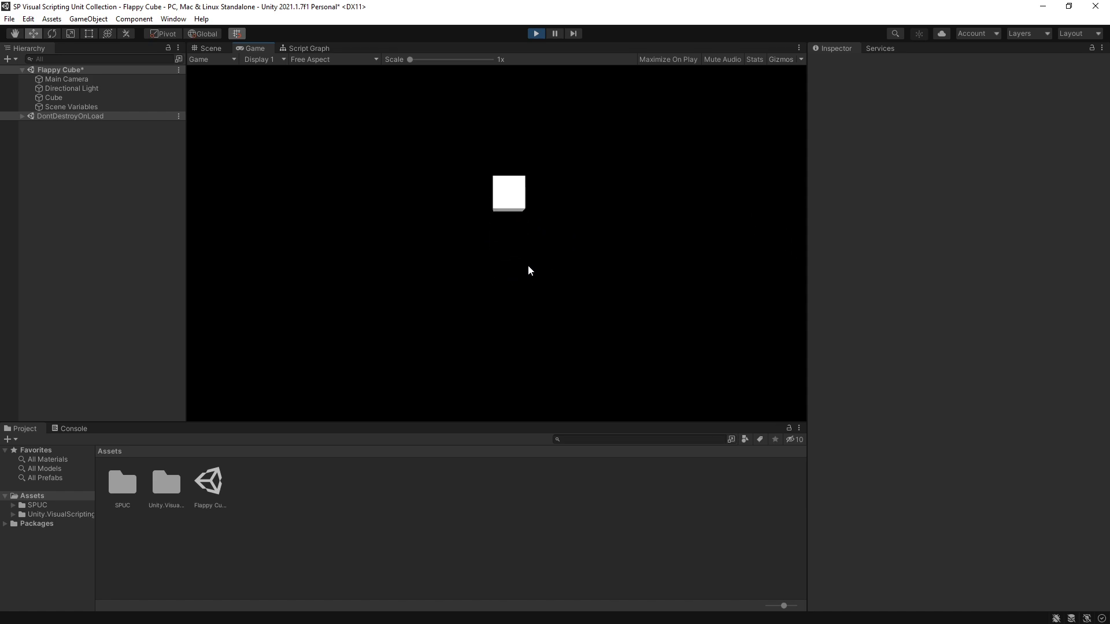
{"action": "key", "text": "space"}
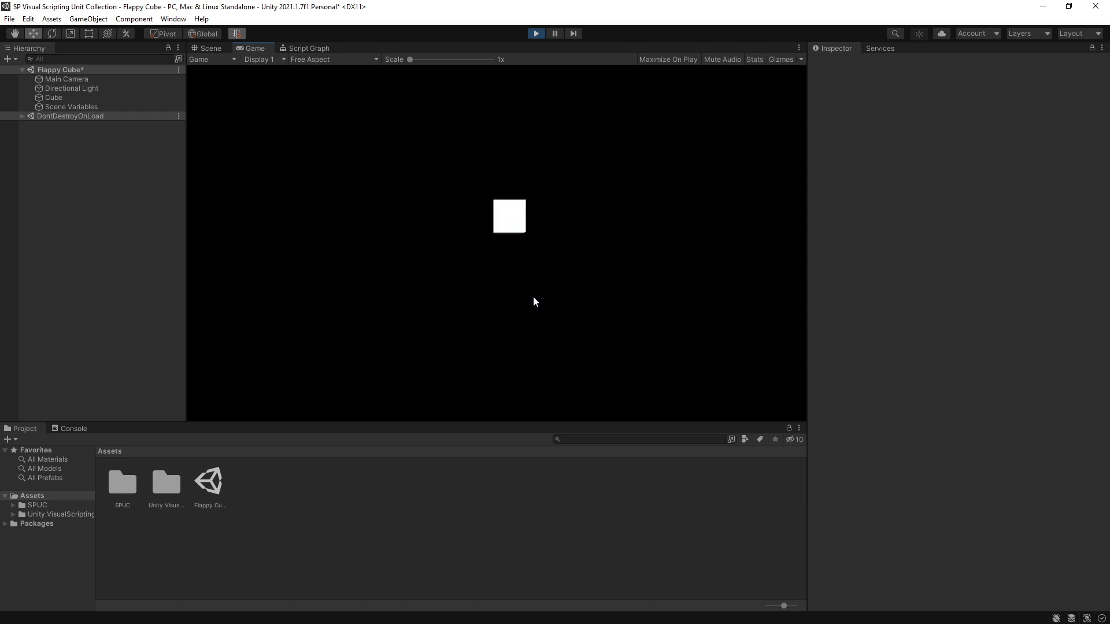
Make the cube jump a few more times in the running game and leave Play mode
{"action": "key", "text": "space"}
{"action": "key", "text": "space"}
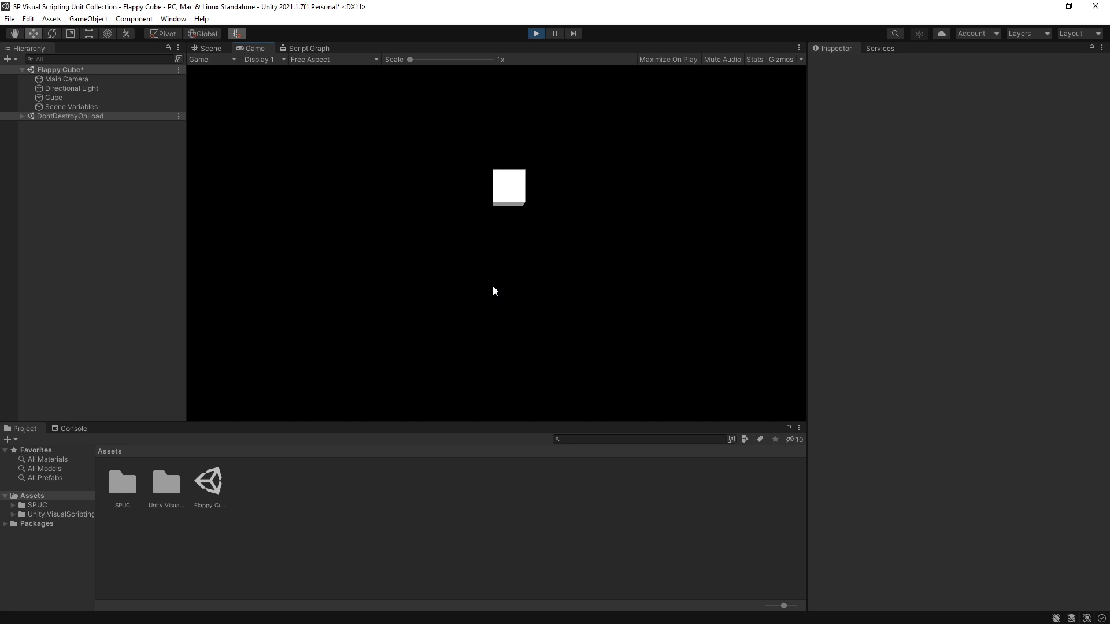
{"action": "left_click", "coordinate": [536, 33]}
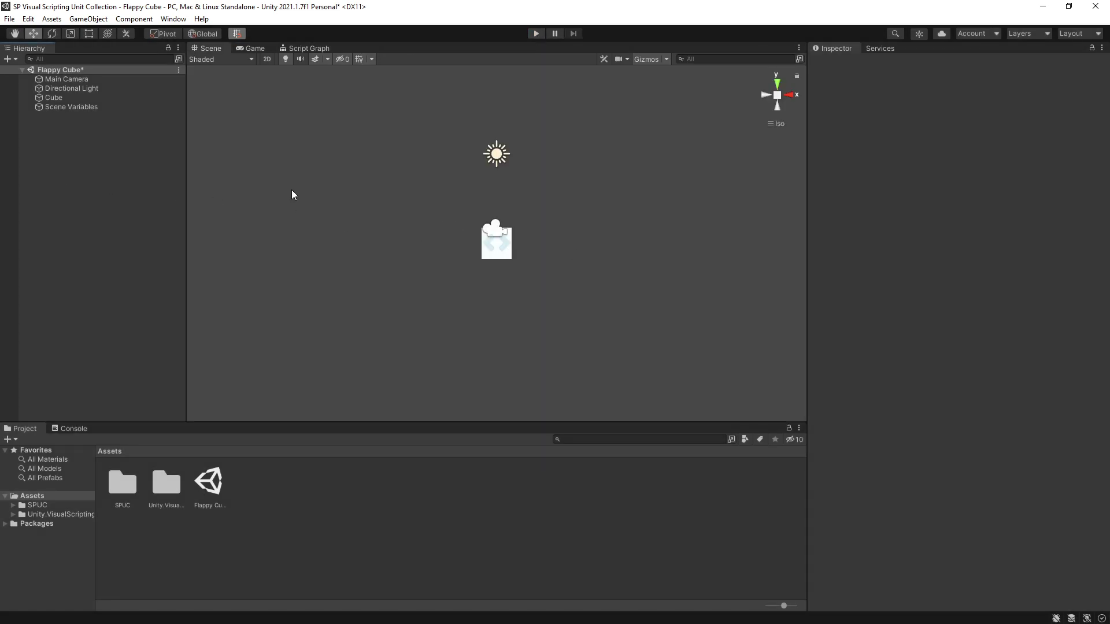
Create a new 3D cube named Enemy and assign it the Enemy tag
{"action": "right_click", "coordinate": [42, 161]}
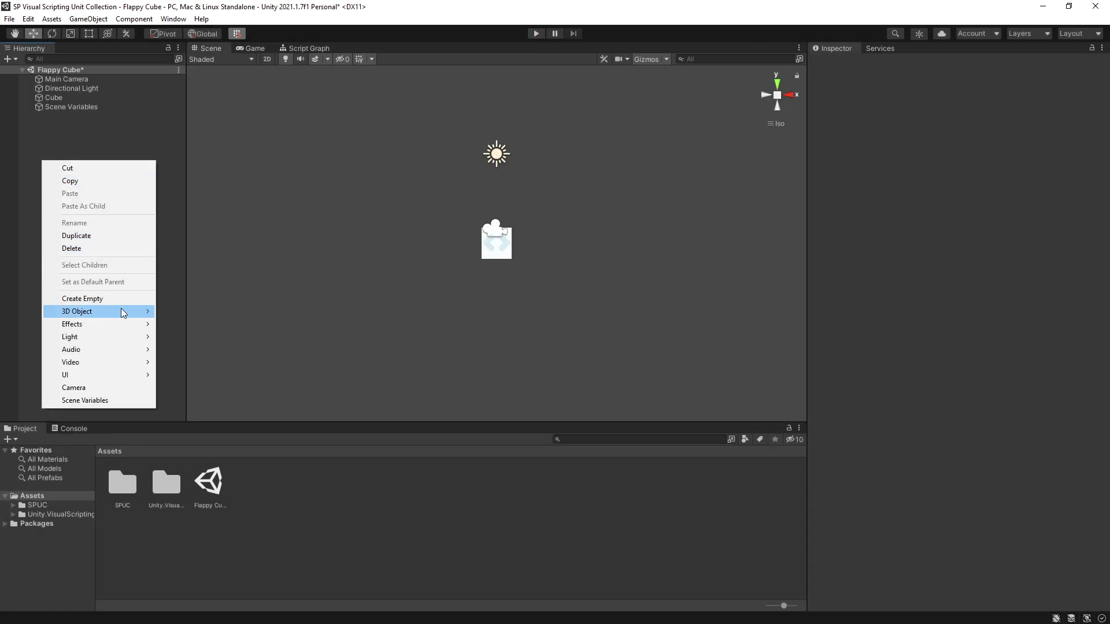
{"action": "mouse_move", "coordinate": [124, 312]}
{"action": "left_click", "coordinate": [180, 312]}
{"action": "type", "text": "Enemy"}
{"action": "key", "text": "Return"}
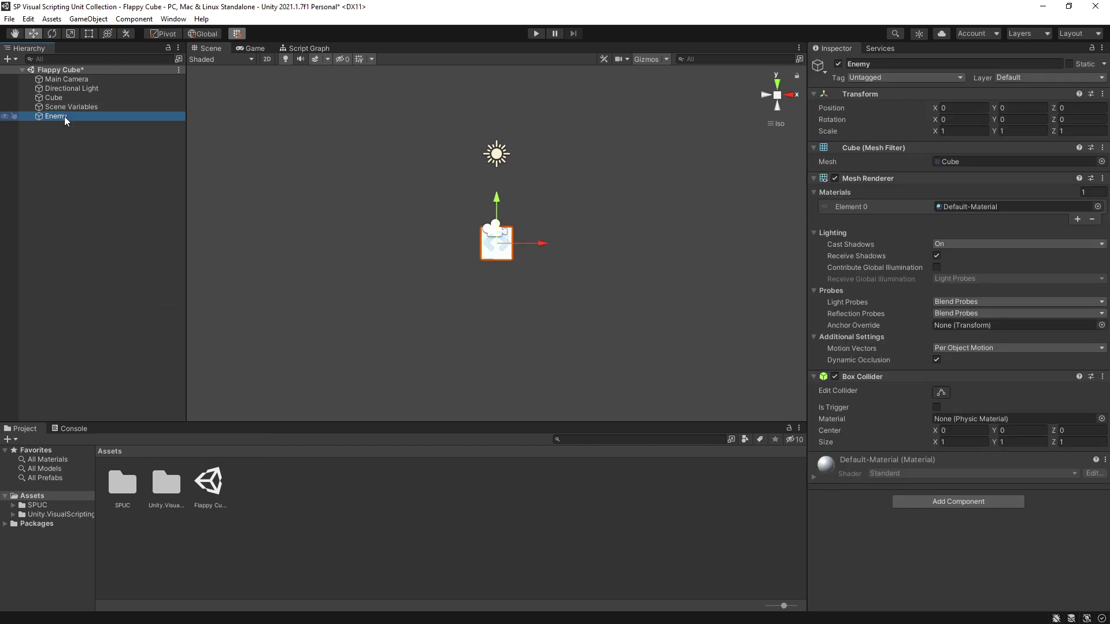
{"action": "left_click", "coordinate": [909, 78]}
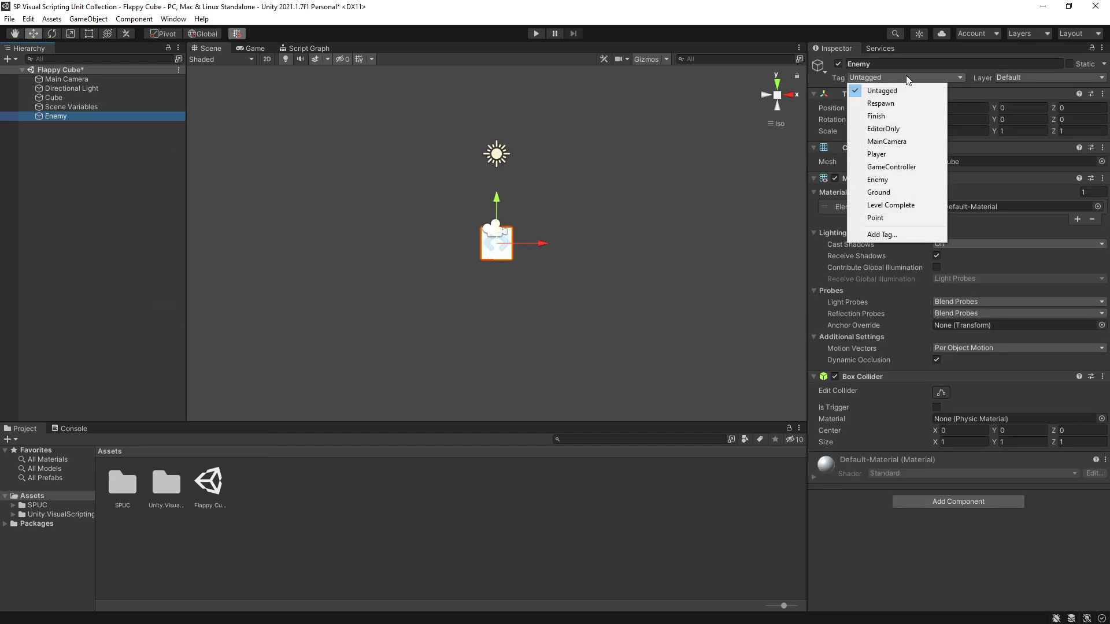
{"action": "left_click", "coordinate": [888, 186]}
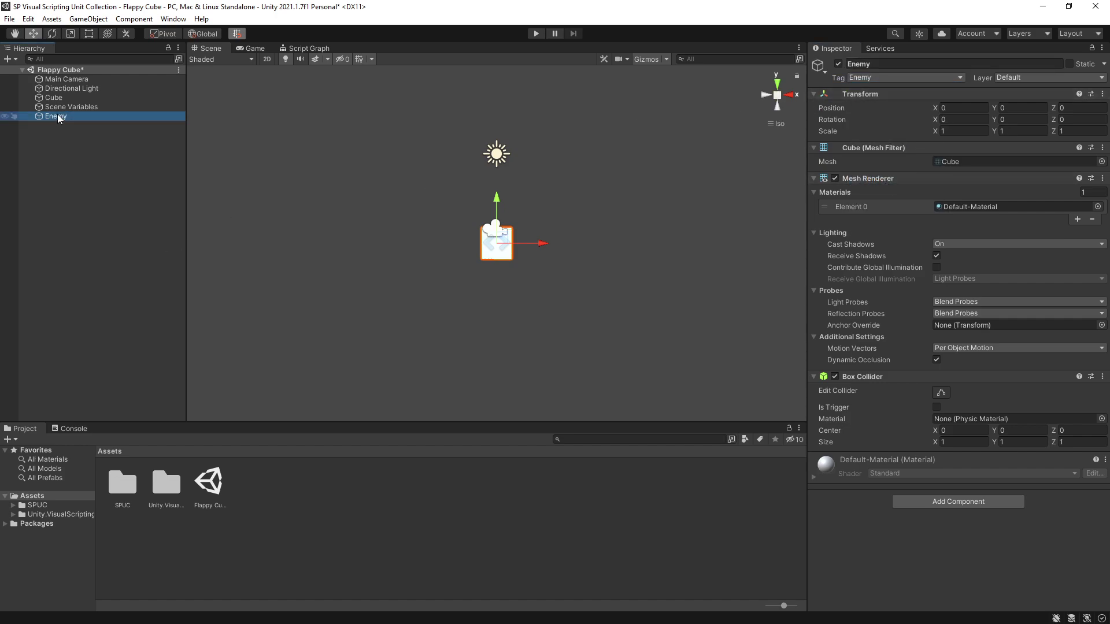
Turn the Enemy cube into a floor at Y -4 with X scale 100, and duplicate it as a ceiling at Y 6
{"action": "left_click_drag", "start_coordinate": [498, 194], "coordinate": [505, 303]}
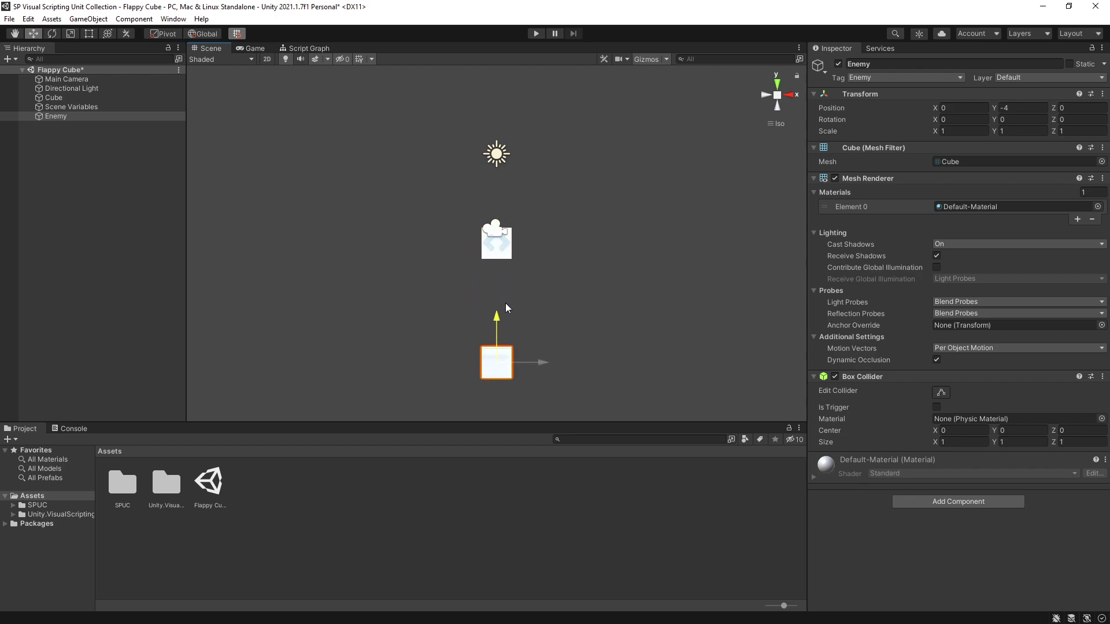
{"action": "left_click", "coordinate": [918, 129]}
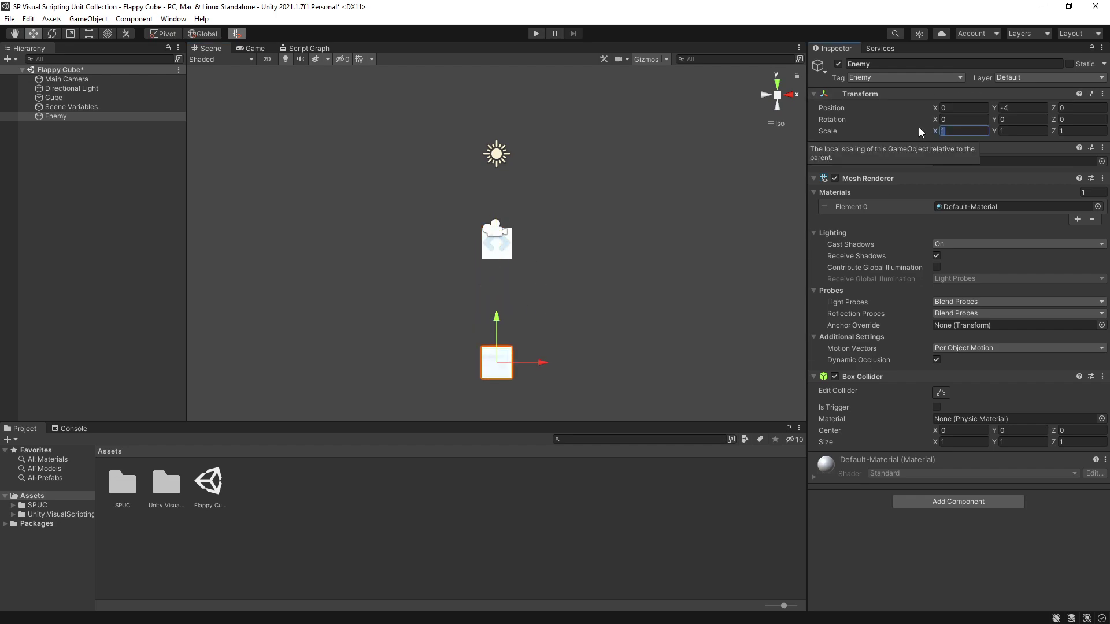
{"action": "type", "text": "100"}
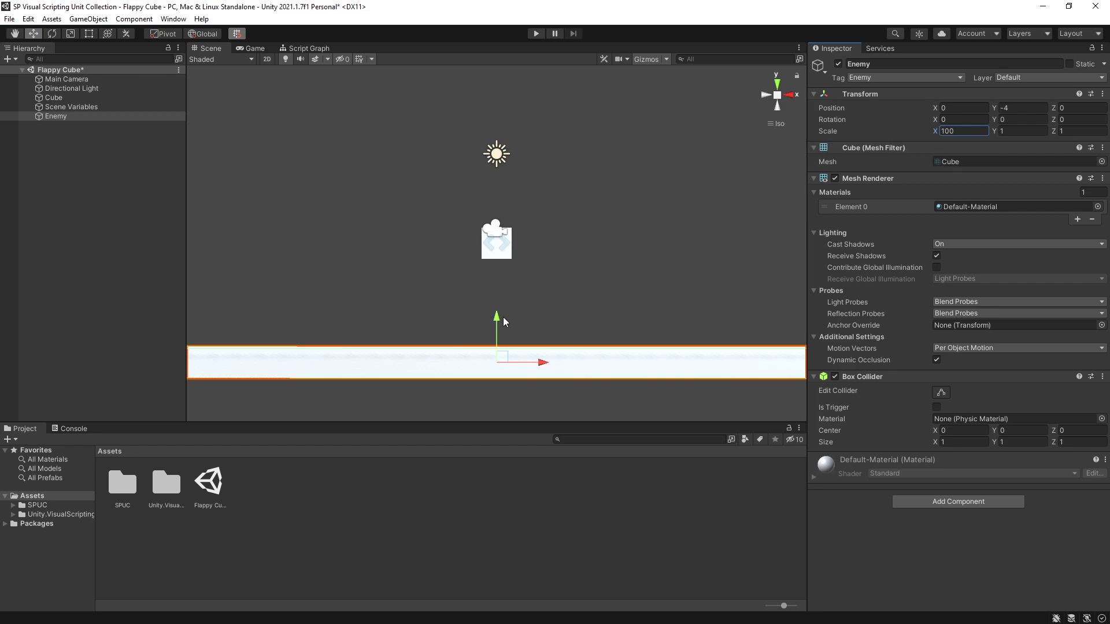
{"action": "key", "text": "Return"}
{"action": "key", "text": "ctrl+d"}
{"action": "left_click_drag", "start_coordinate": [498, 320], "coordinate": [546, 78]}
Duplicate the ceiling bar and scale the copy to X 0.5 and Y 10 as a vertical pillar
{"action": "key", "text": "ctrl+d"}
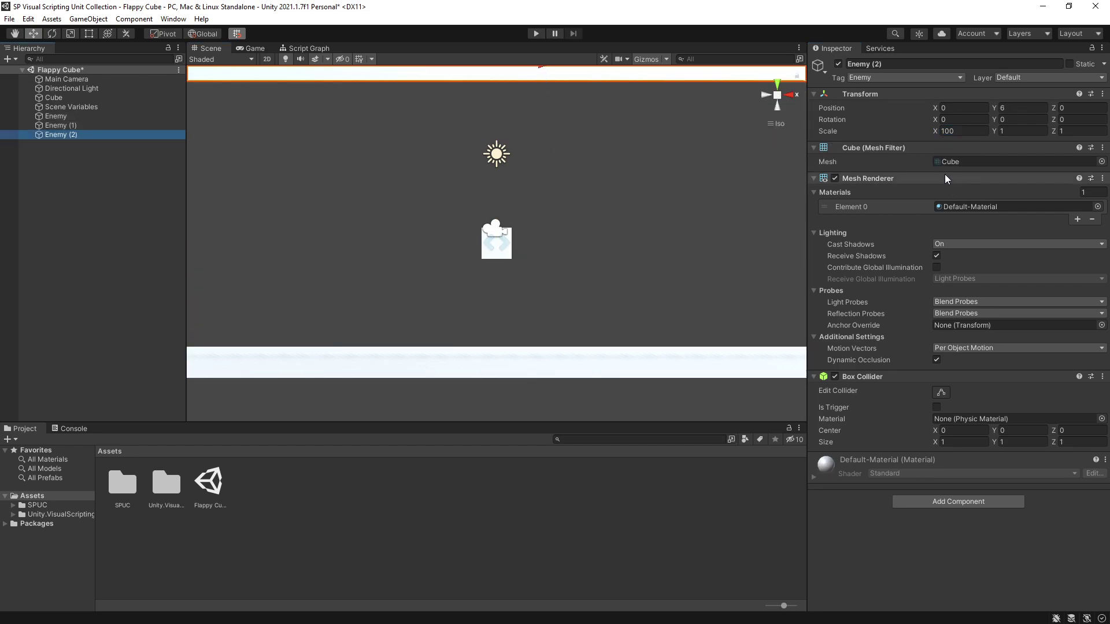
{"action": "left_click", "coordinate": [957, 132]}
{"action": "type", "text": "1"}
{"action": "left_click", "coordinate": [1018, 132]}
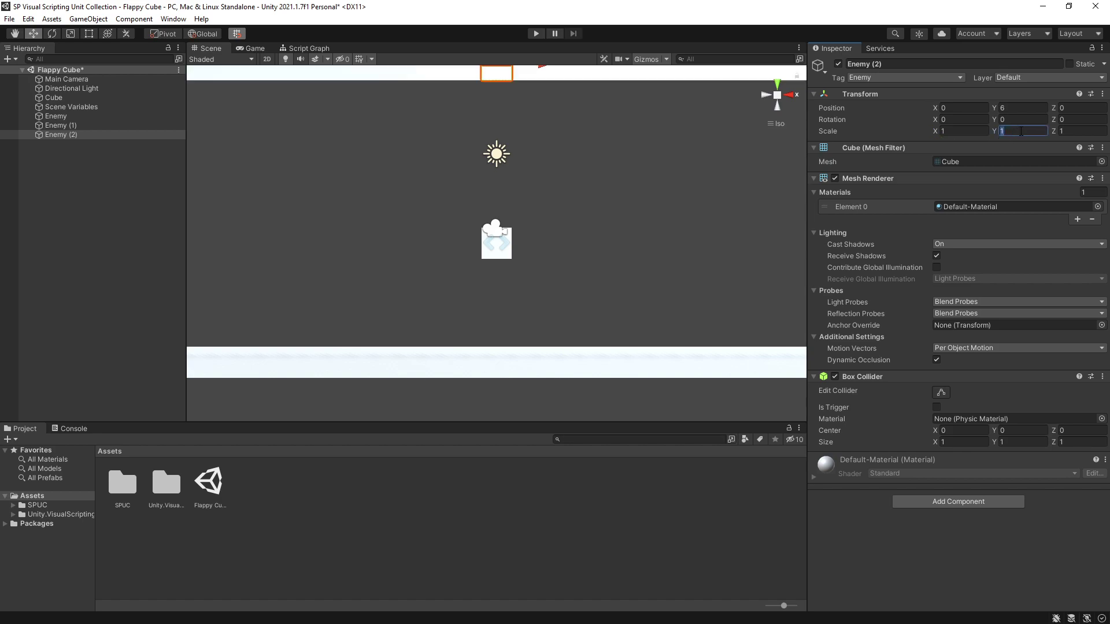
{"action": "type", "text": "0"}
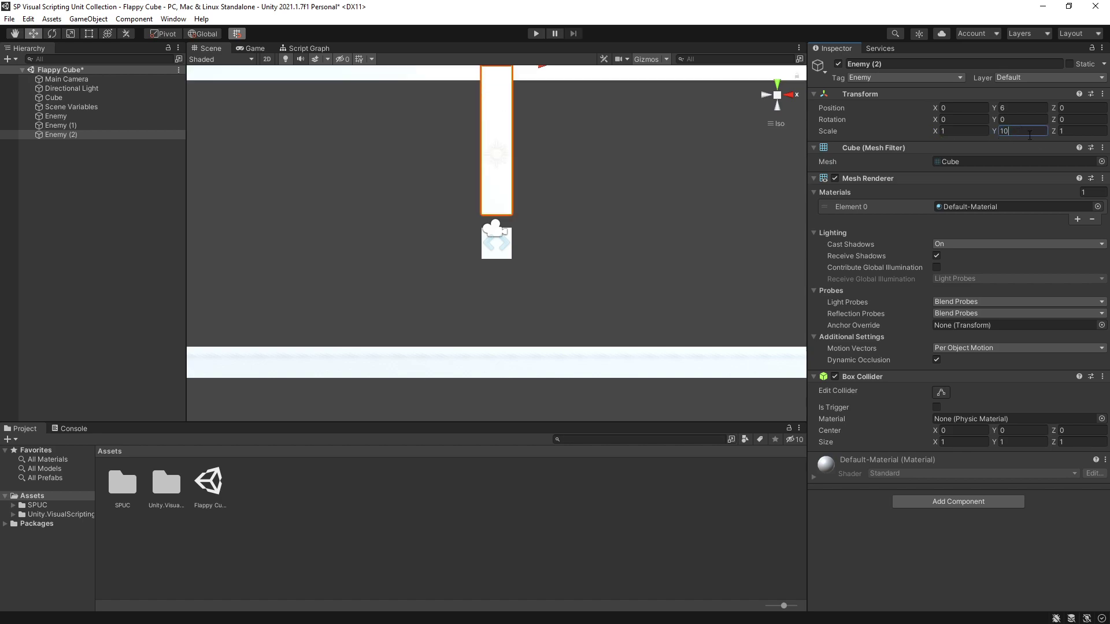
{"action": "left_click", "coordinate": [978, 134]}
{"action": "type", "text": ".5"}
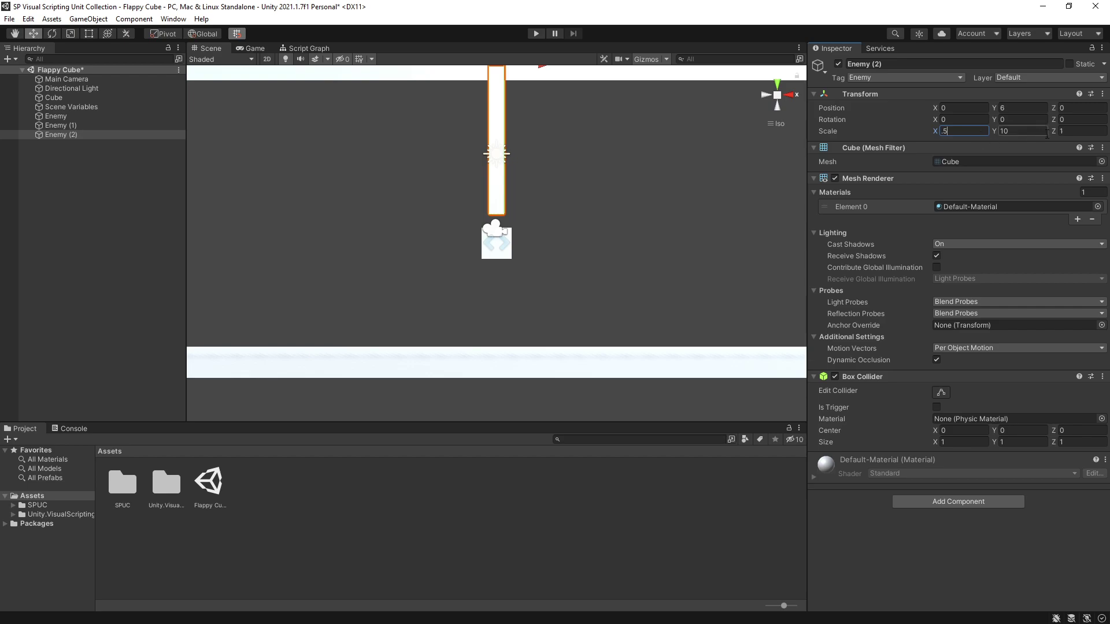
Move the pillar to X 6, Y 6 and place a duplicate below it, leaving a gap between the two
{"action": "scroll", "coordinate": [519, 119], "scroll_direction": "down", "scroll_amount": 4}
{"action": "left_click_drag", "start_coordinate": [499, 81], "coordinate": [623, 94]}
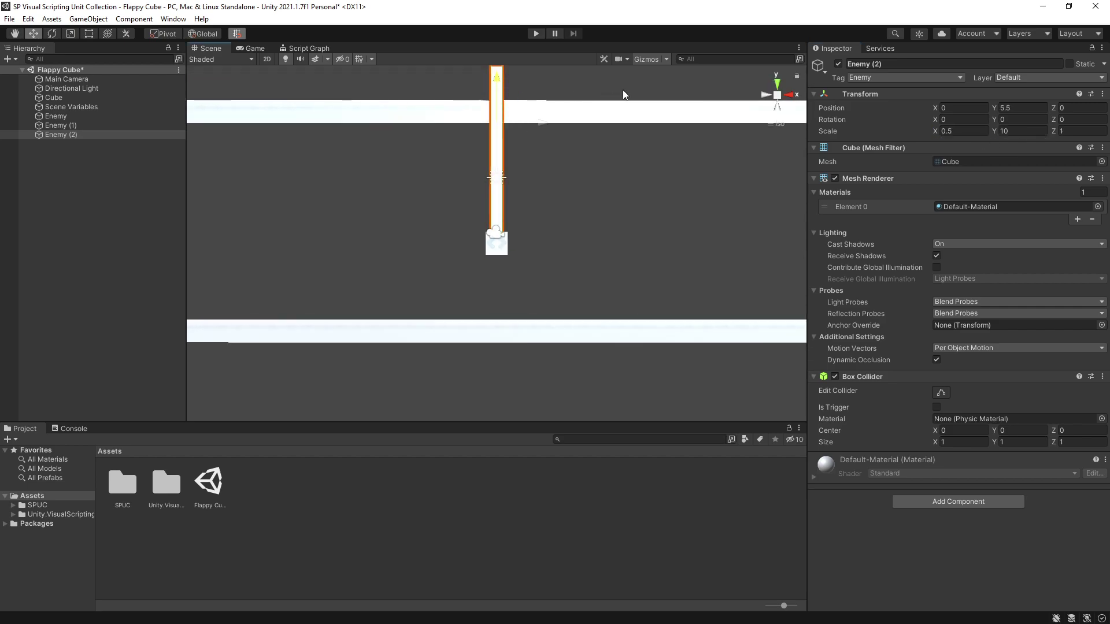
{"action": "left_click_drag", "start_coordinate": [540, 122], "coordinate": [668, 120]}
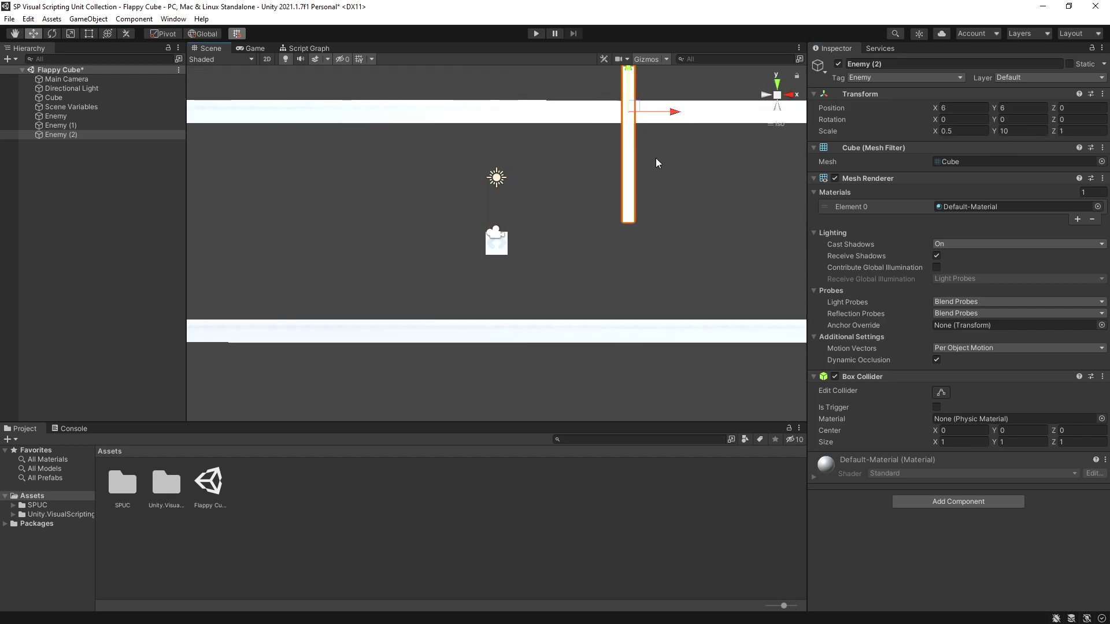
{"action": "middle_click_drag", "start_coordinate": [657, 163], "coordinate": [549, 172]}
{"action": "key", "text": "ctrl+d"}
{"action": "left_click_drag", "start_coordinate": [520, 120], "coordinate": [523, 382]}
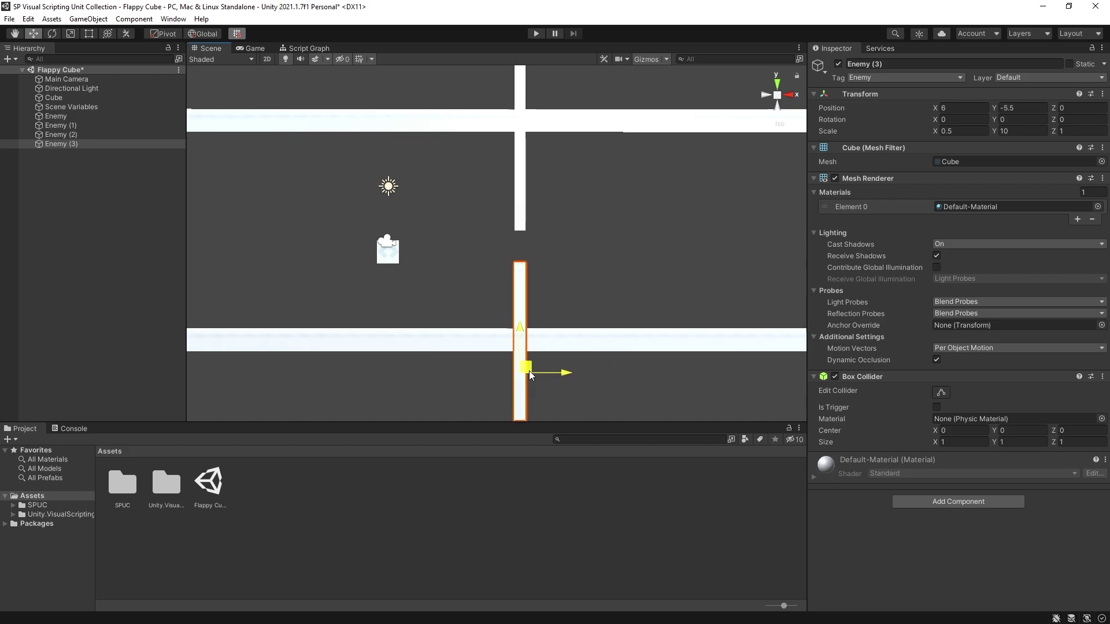
Duplicate the pillar pair repeatedly along the X axis, varying the spacing and gap heights to extend the obstacle course
{"action": "left_click", "coordinate": [525, 206], "text": "shift"}
{"action": "key", "text": "ctrl+d"}
{"action": "left_click_drag", "start_coordinate": [552, 117], "coordinate": [674, 116]}
{"action": "middle_click_drag", "start_coordinate": [699, 323], "coordinate": [520, 324]}
{"action": "key", "text": "ctrl+d"}
{"action": "left_click_drag", "start_coordinate": [522, 324], "coordinate": [700, 382]}
{"action": "key", "text": "ctrl+d"}
{"action": "key", "text": "ctrl+d"}
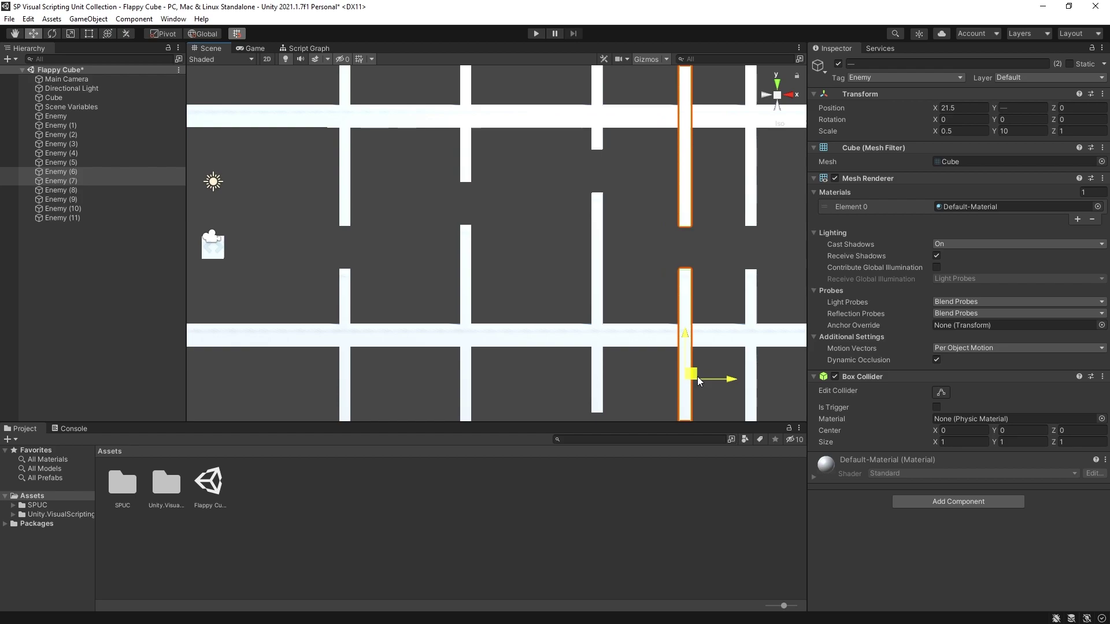
{"action": "middle_click_drag", "start_coordinate": [699, 382], "coordinate": [388, 283]}
{"action": "key", "text": "ctrl+d"}
{"action": "left_click_drag", "start_coordinate": [389, 284], "coordinate": [575, 279]}
{"action": "left_click", "coordinate": [520, 248]}
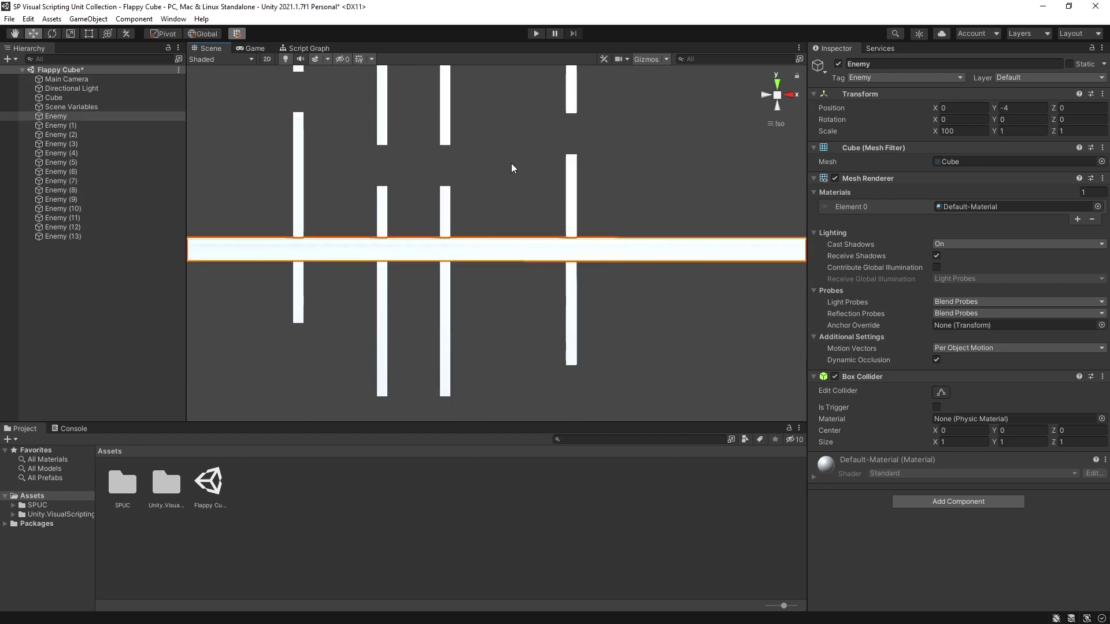
{"action": "left_click", "coordinate": [511, 163]}
Select the player cube and scale it down so it fits through the pillar gaps
{"action": "middle_click_drag", "start_coordinate": [511, 163], "coordinate": [404, 263]}
{"action": "key", "text": "w"}
{"action": "left_click", "coordinate": [362, 263]}
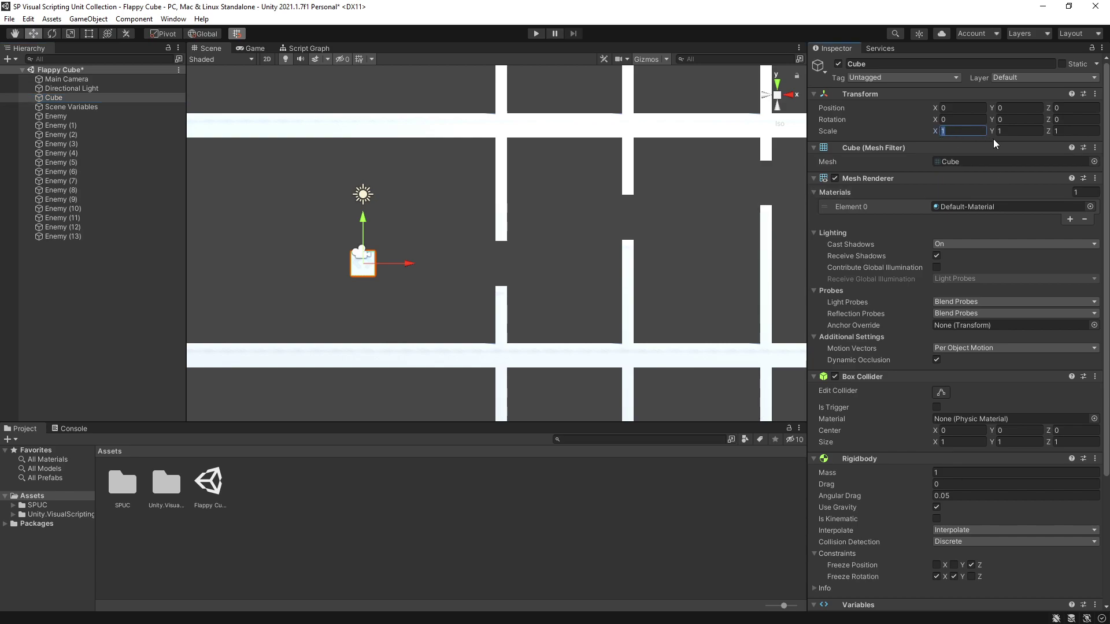
Open the cube's script graph and add an If Collide super unit below Camera Follow with tag filter Enemy
{"action": "scroll", "coordinate": [950, 533], "scroll_direction": "down", "scroll_amount": 5}
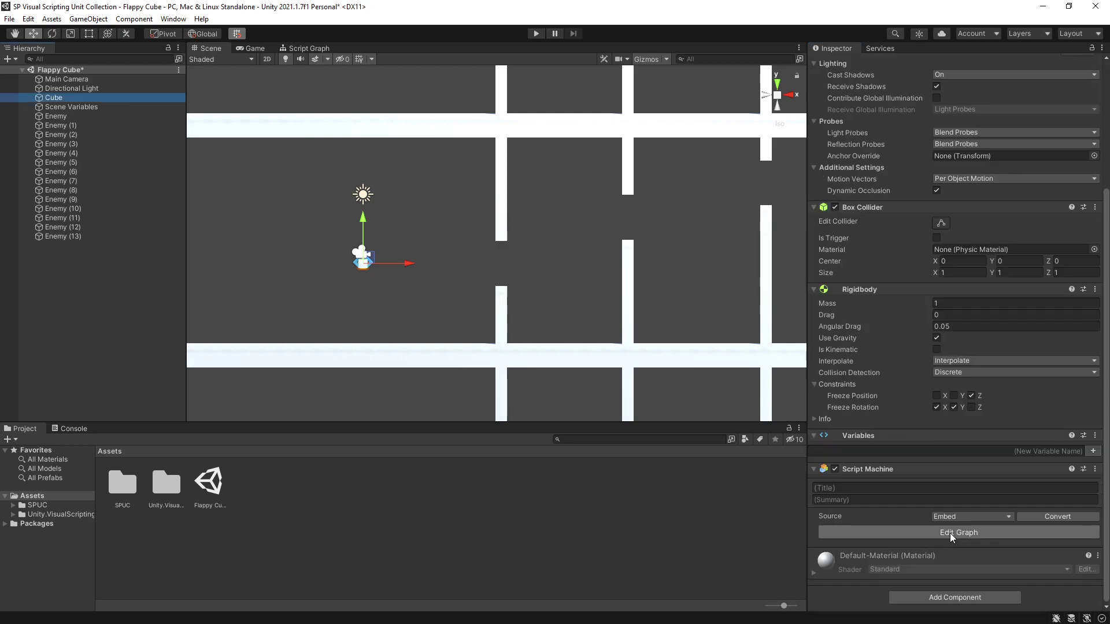
{"action": "left_click", "coordinate": [938, 534]}
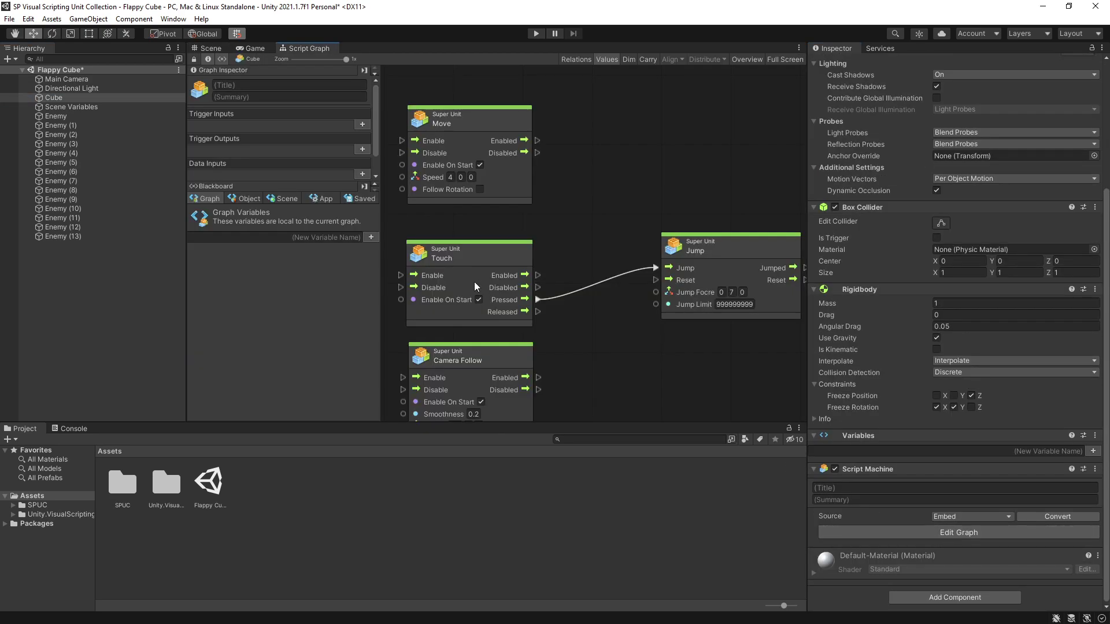
{"action": "right_click", "coordinate": [481, 263]}
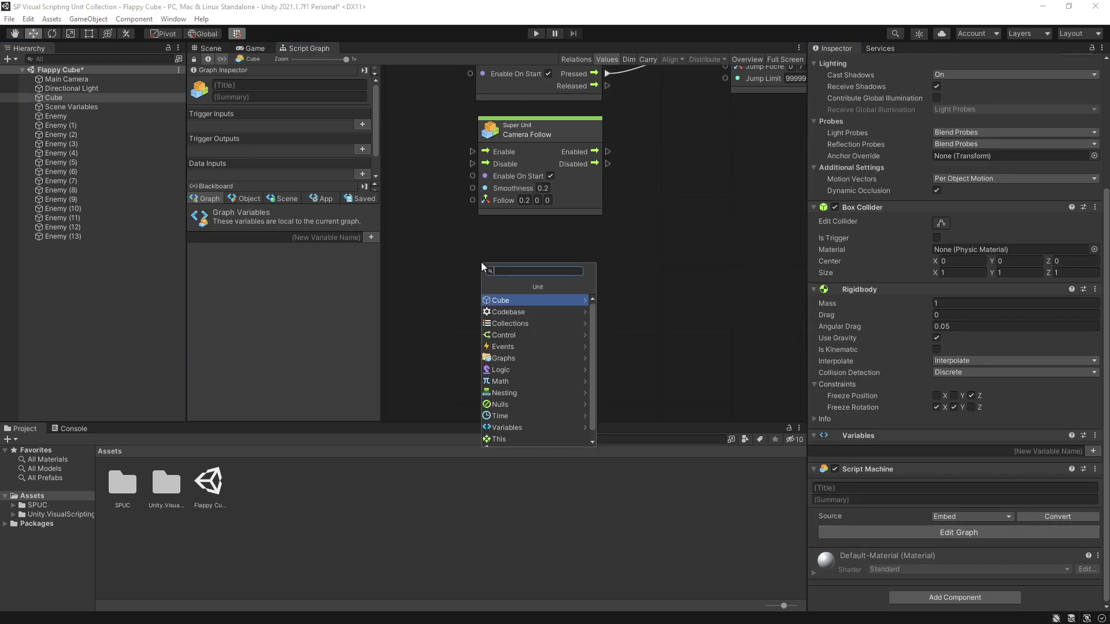
{"action": "type", "text": "if c"}
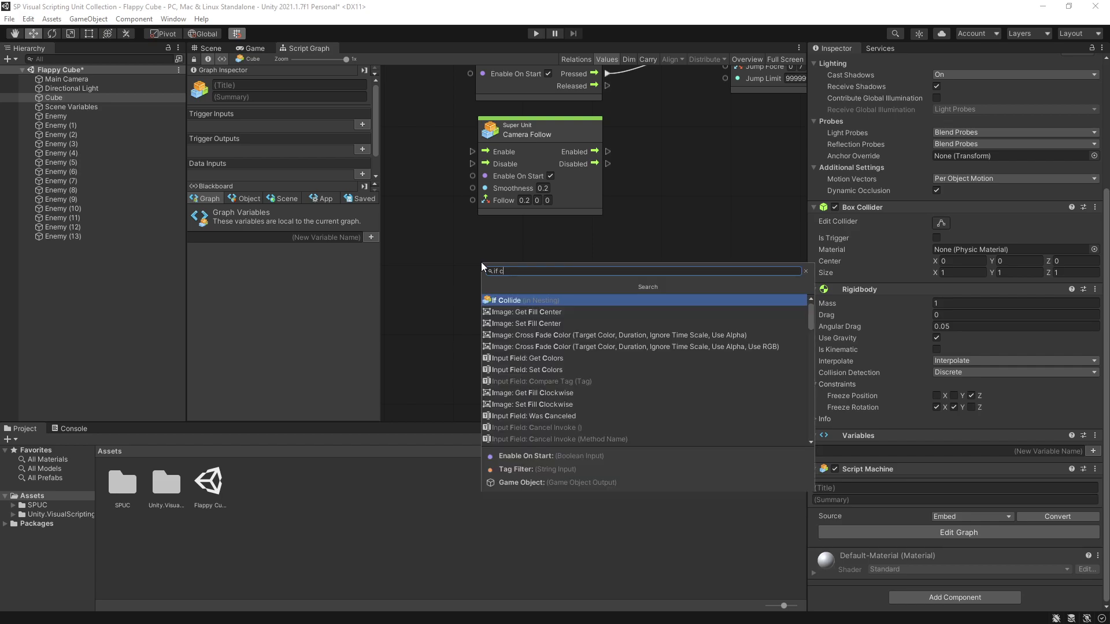
{"action": "key", "text": "Return"}
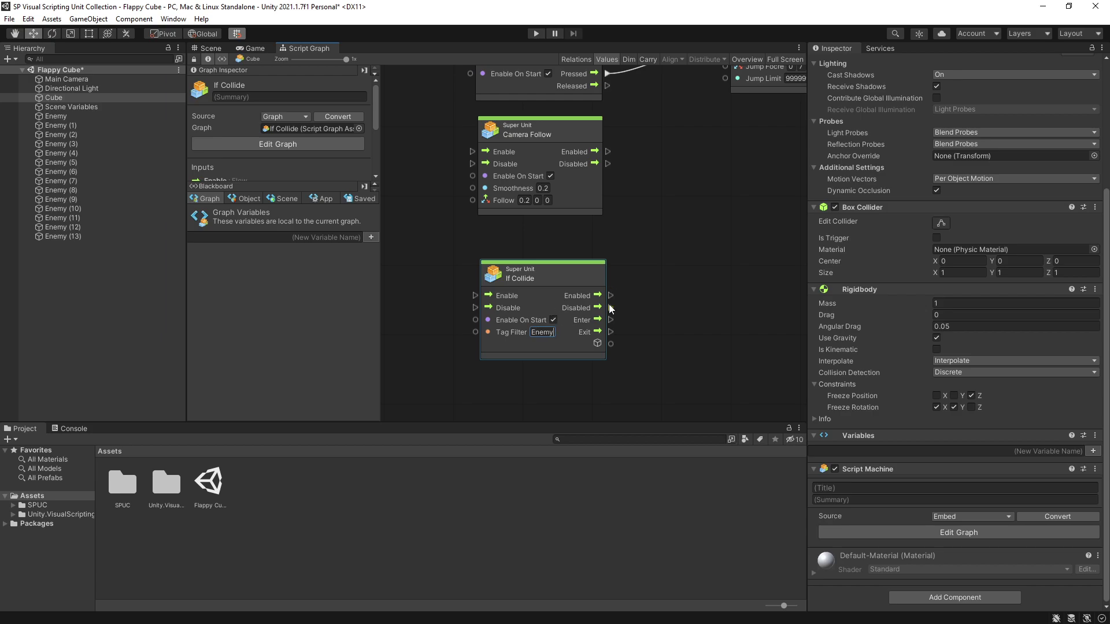
Connect If Collide's Enter output to a new Restart Scene super unit and save the scene
{"action": "left_click_drag", "start_coordinate": [610, 319], "coordinate": [687, 300]}
{"action": "type", "text": "restart"}
{"action": "key", "text": "Return"}
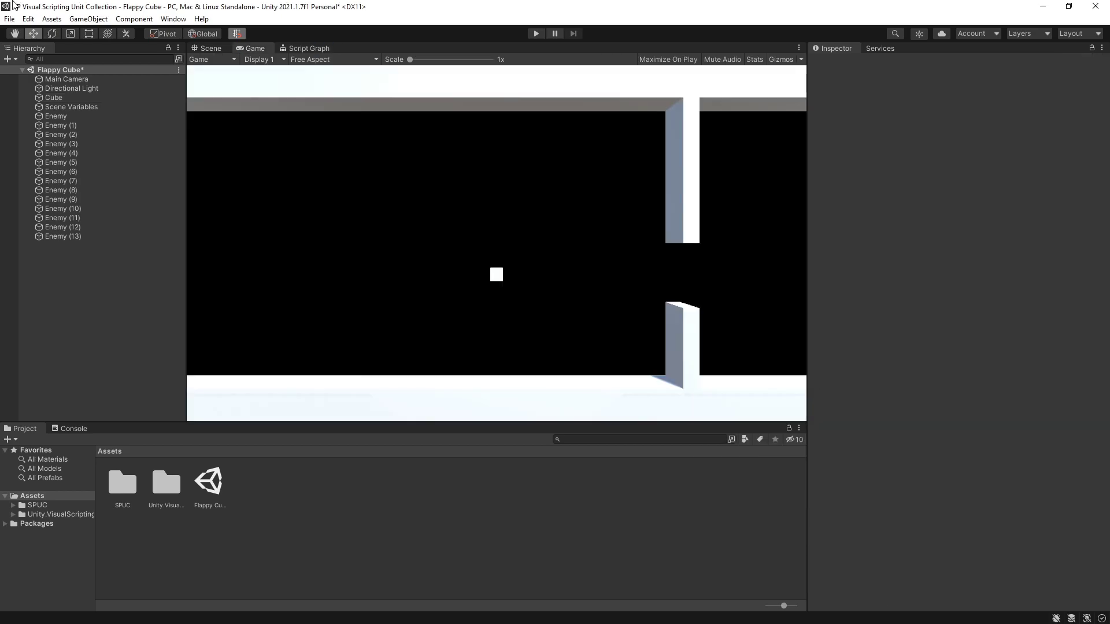
{"action": "left_click", "coordinate": [10, 18]}
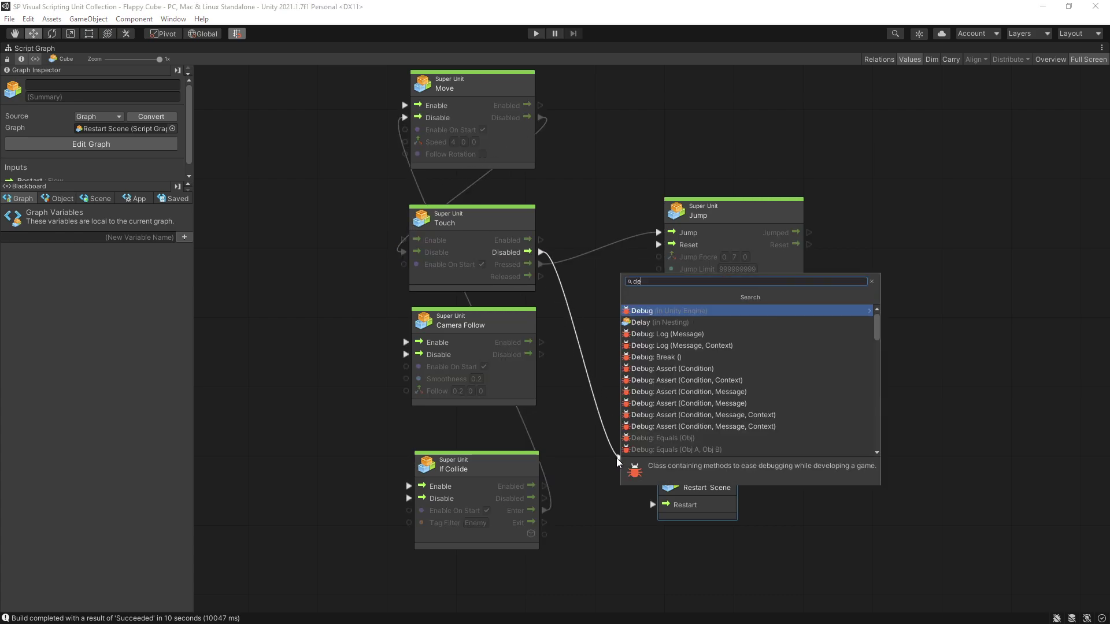
Insert a Delay super unit set to 1 between Touch's Disabled output and the Restart Scene unit
{"action": "key", "text": "Return"}
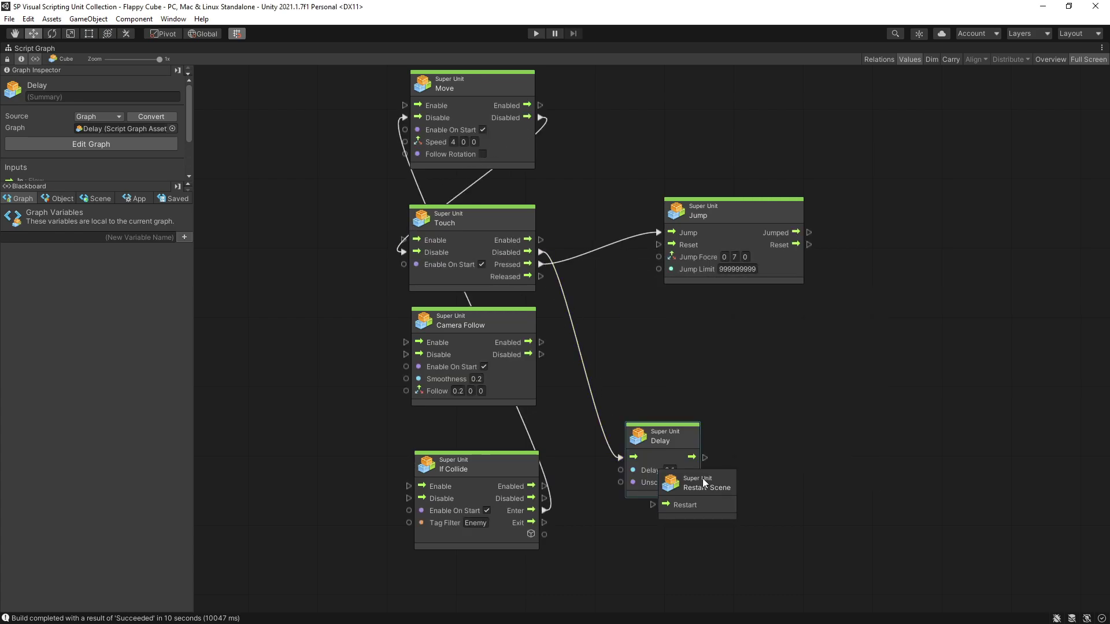
{"action": "left_click_drag", "start_coordinate": [702, 477], "coordinate": [772, 477]}
{"action": "left_click_drag", "start_coordinate": [706, 458], "coordinate": [722, 503]}
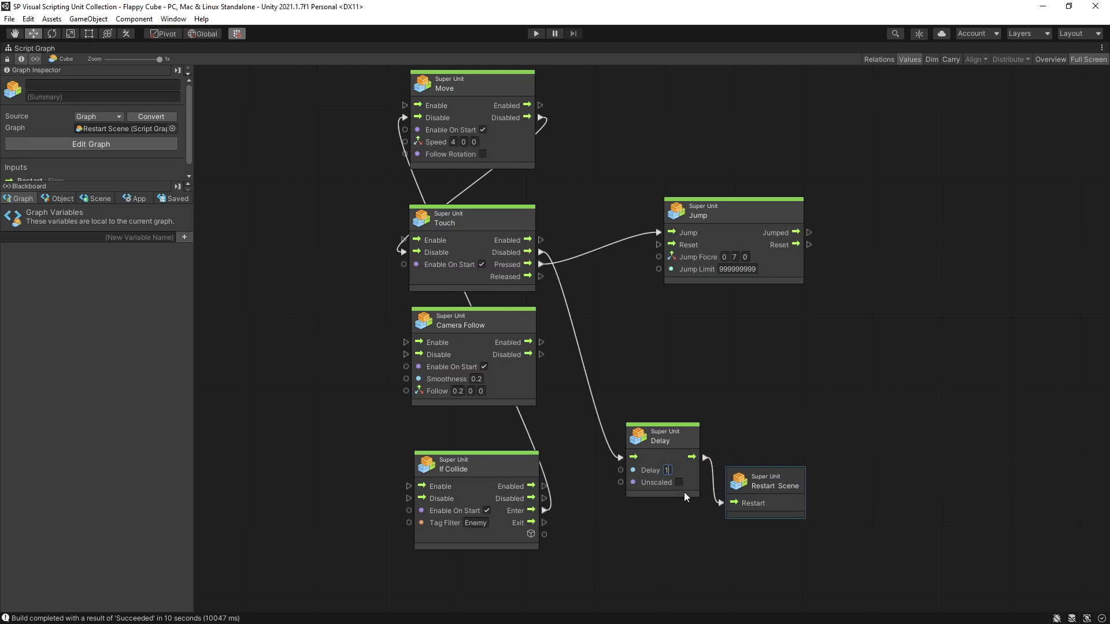